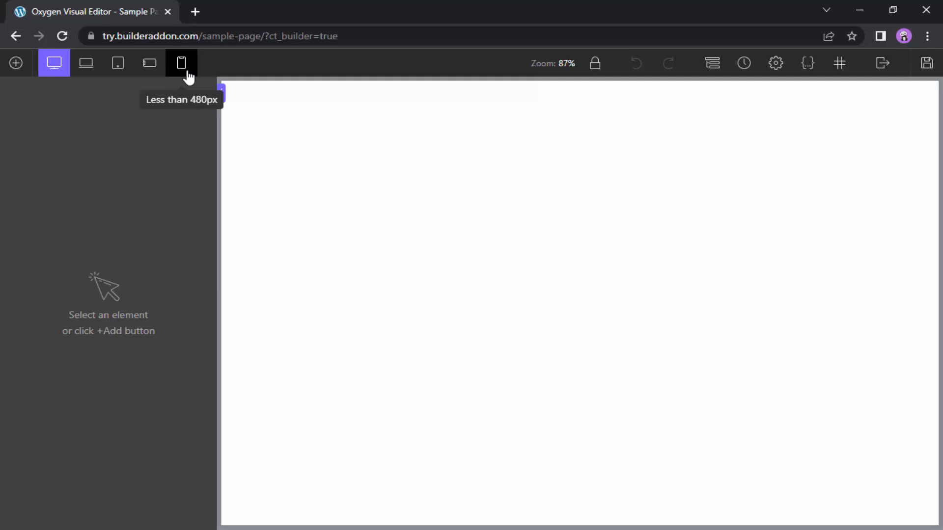
- Add a section to the page with a button inside it, and duplicate the button twice
{"action": "left_click", "coordinate": [16, 63]}
{"action": "left_click", "coordinate": [55, 199]}
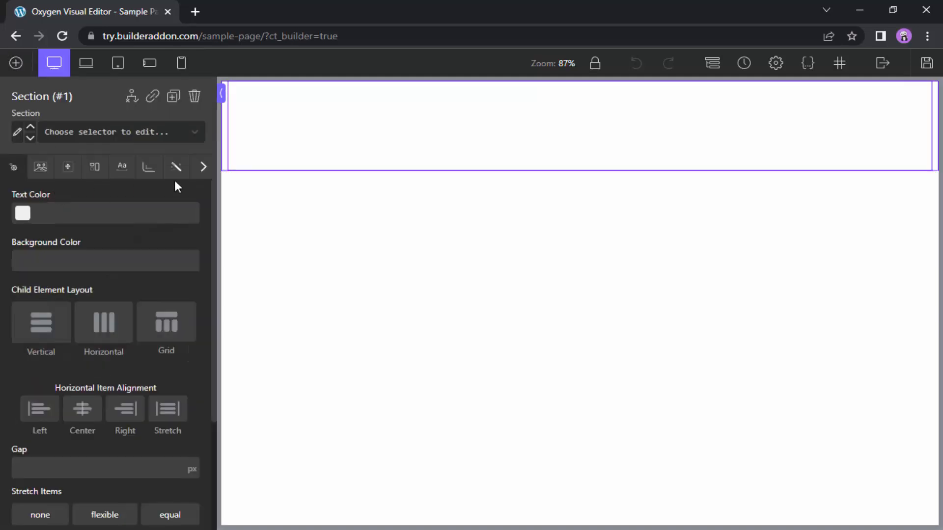
{"action": "left_click", "coordinate": [18, 71]}
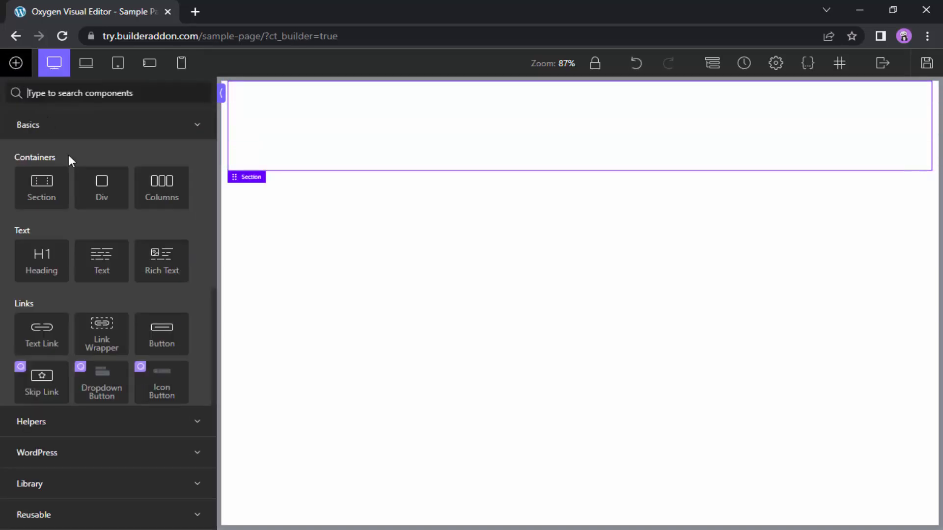
{"action": "left_click", "coordinate": [155, 319]}
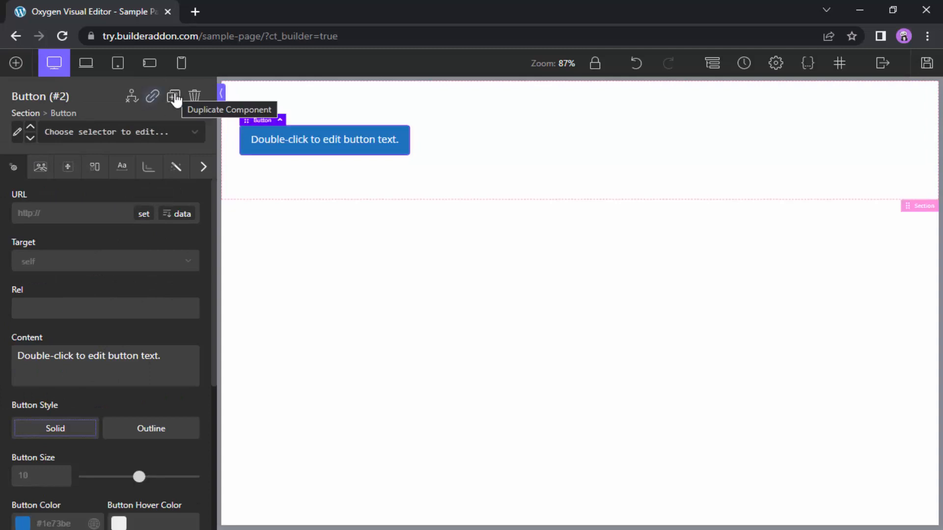
{"action": "left_click", "coordinate": [174, 97]}
{"action": "left_click", "coordinate": [175, 98]}
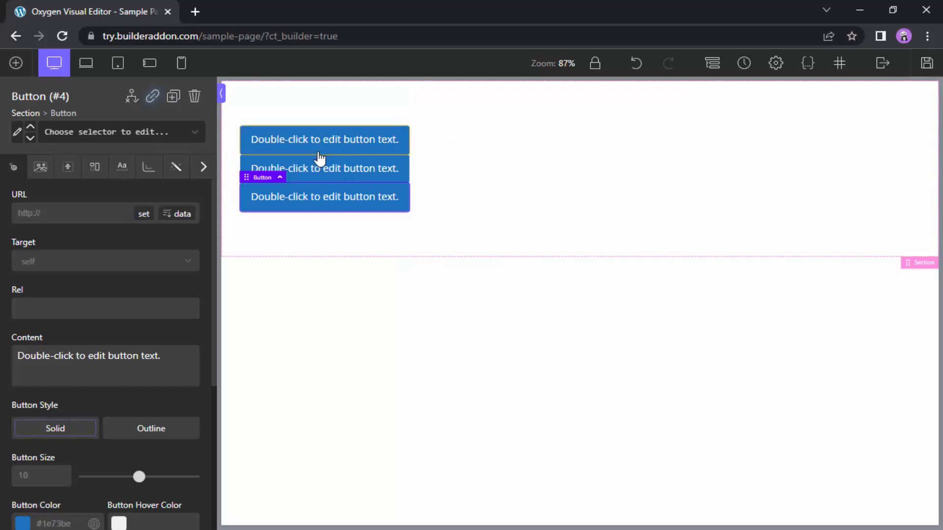
- Set the section's child element layout to horizontal and its stretch items option to equal
{"action": "left_click", "coordinate": [31, 116]}
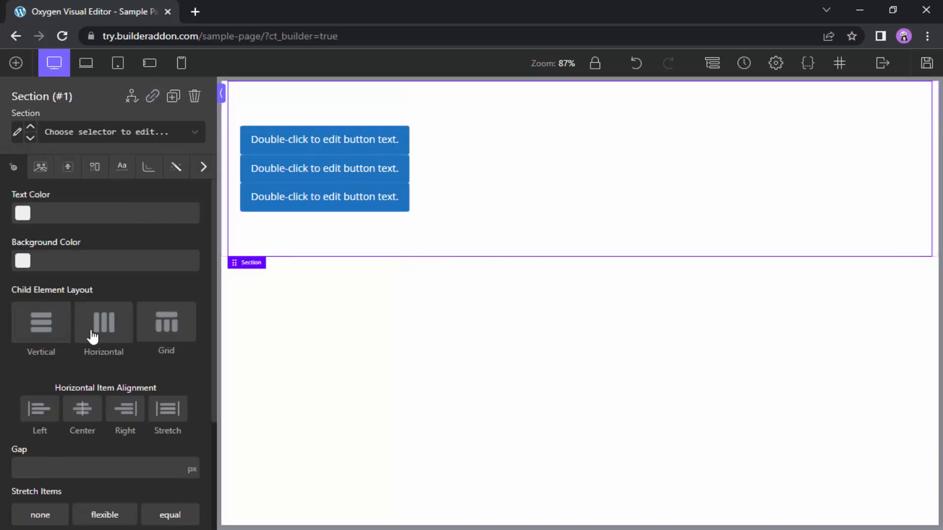
{"action": "left_click", "coordinate": [110, 333]}
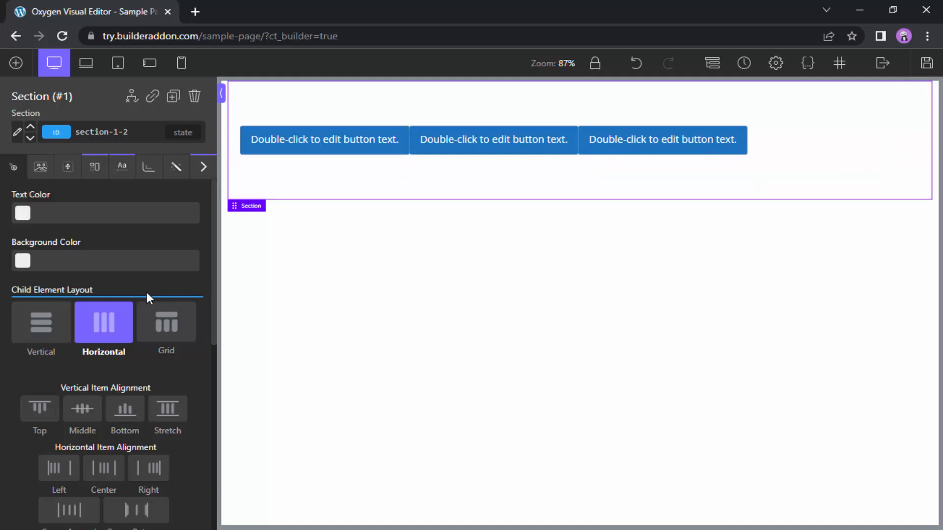
{"action": "scroll", "coordinate": [146, 292], "scroll_direction": "down", "scroll_amount": 6}
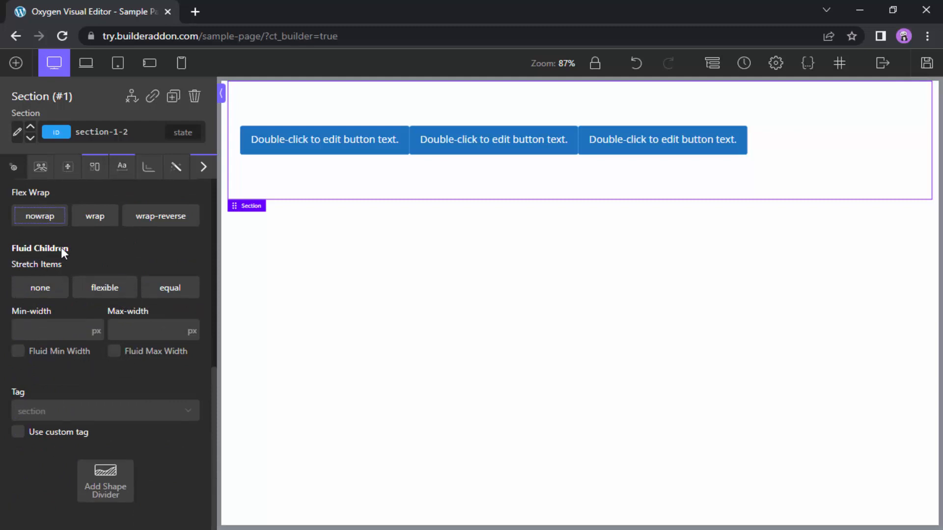
{"action": "left_click", "coordinate": [118, 293]}
{"action": "left_click", "coordinate": [179, 295]}
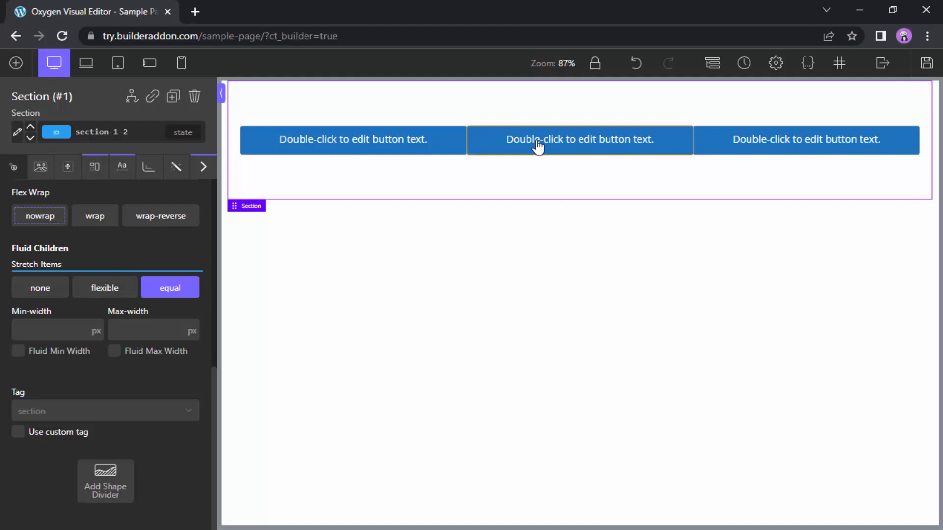
- Set the section's gap to 20 px and try flexible stretching before returning to equal
{"action": "scroll", "coordinate": [120, 302], "scroll_direction": "up", "scroll_amount": 1}
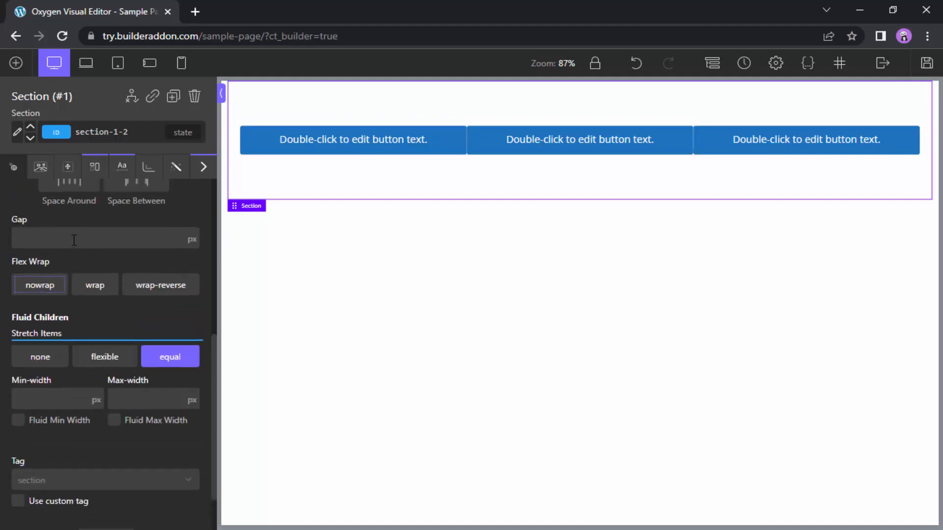
{"action": "type", "text": "20"}
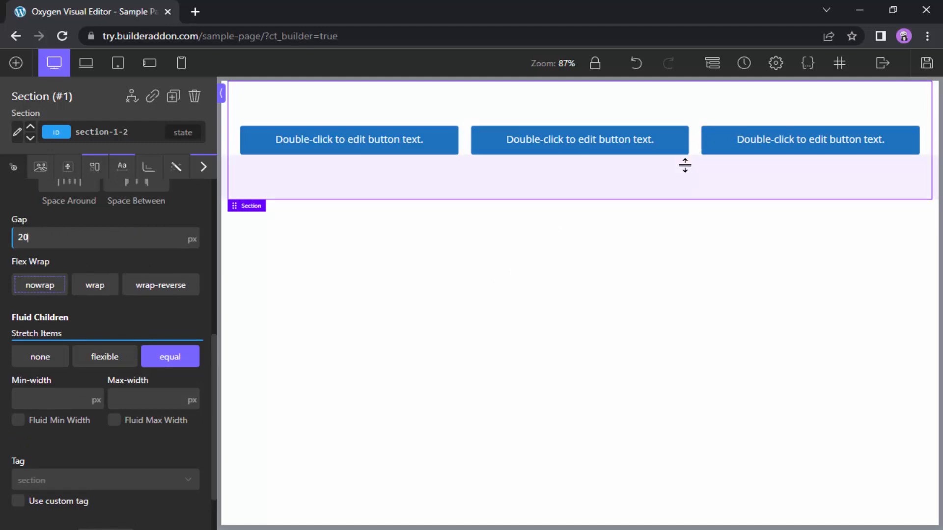
{"action": "scroll", "coordinate": [158, 318], "scroll_direction": "down", "scroll_amount": 3}
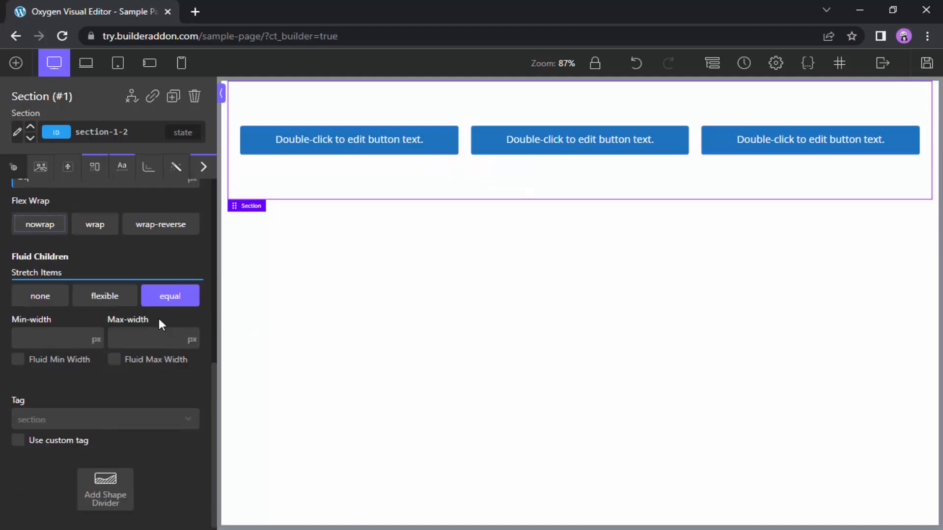
{"action": "left_click", "coordinate": [105, 290]}
{"action": "left_click", "coordinate": [169, 293]}
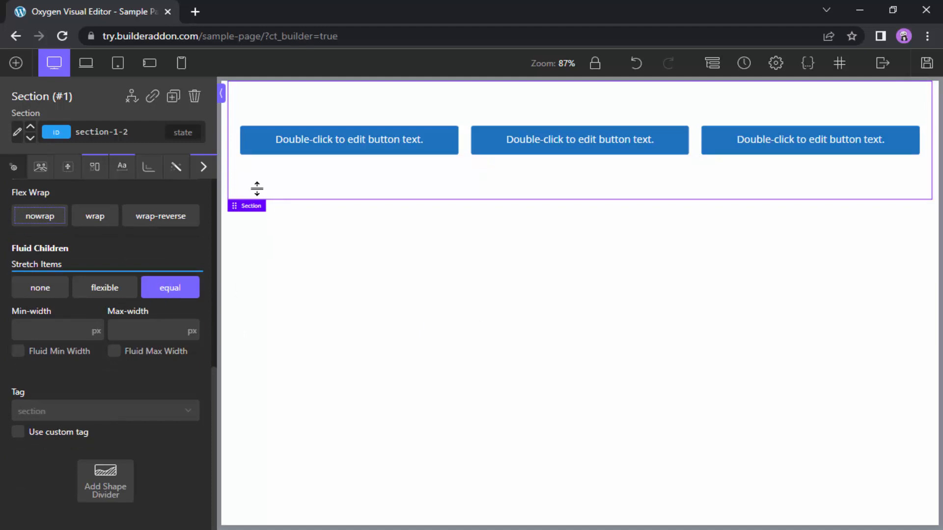
- Shorten the first button's text to "Double" and the third button's text to "Double-click to"
{"action": "left_click", "coordinate": [346, 147]}
{"action": "double_click", "coordinate": [346, 147]}
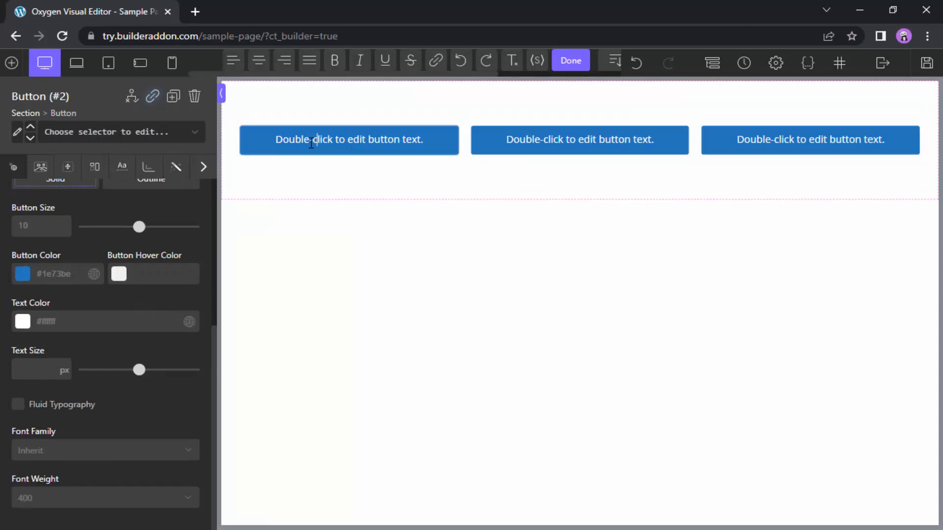
{"action": "key", "text": "BackSpace"}
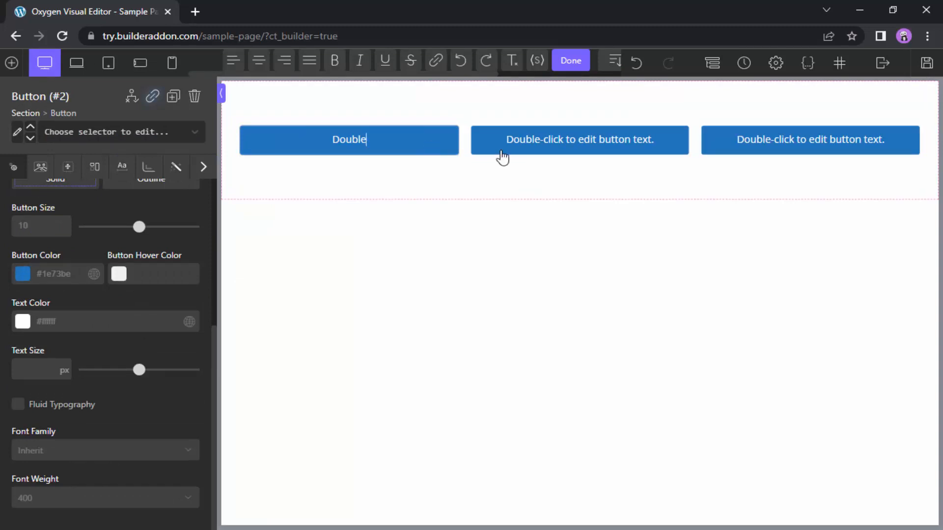
{"action": "left_click", "coordinate": [825, 143]}
{"action": "double_click", "coordinate": [813, 141]}
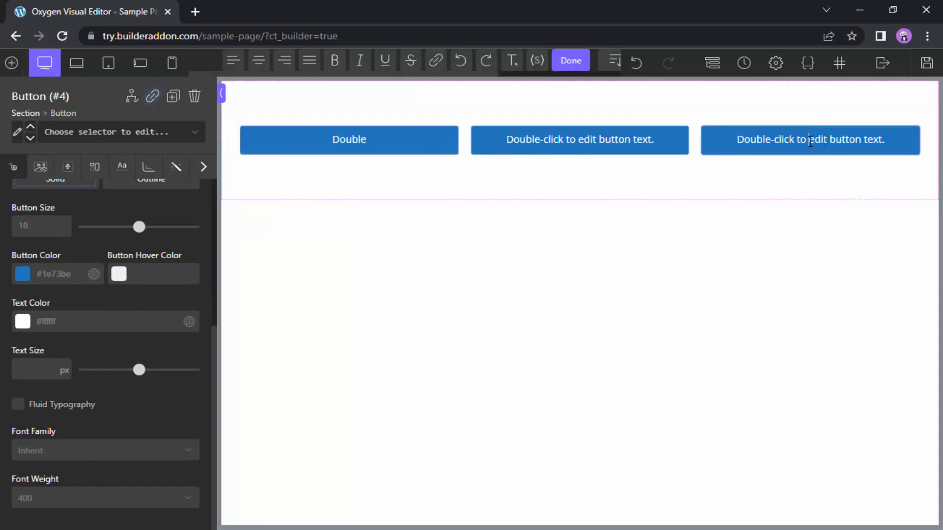
{"action": "key", "text": "BackSpace"}
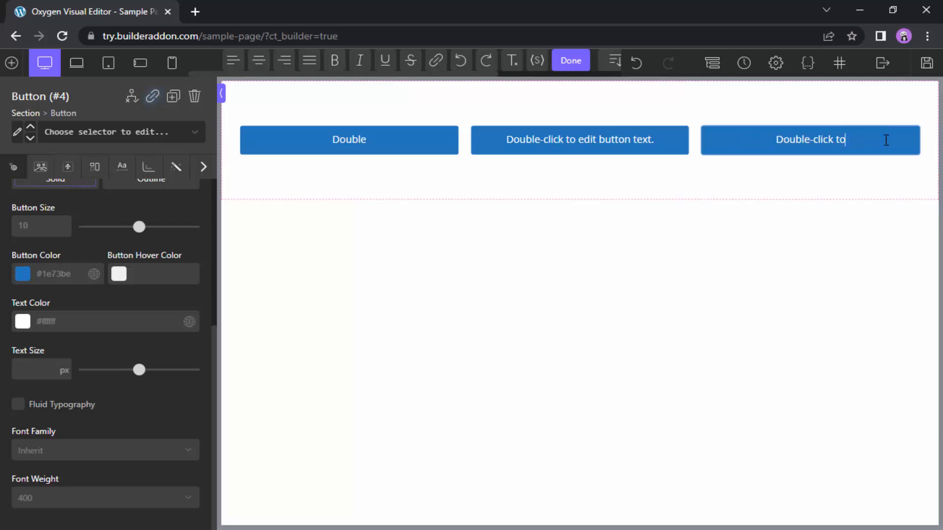
- Compare flexible and equal stretching on the section, leaving its stretch items option on flexible
{"action": "left_click", "coordinate": [23, 116]}
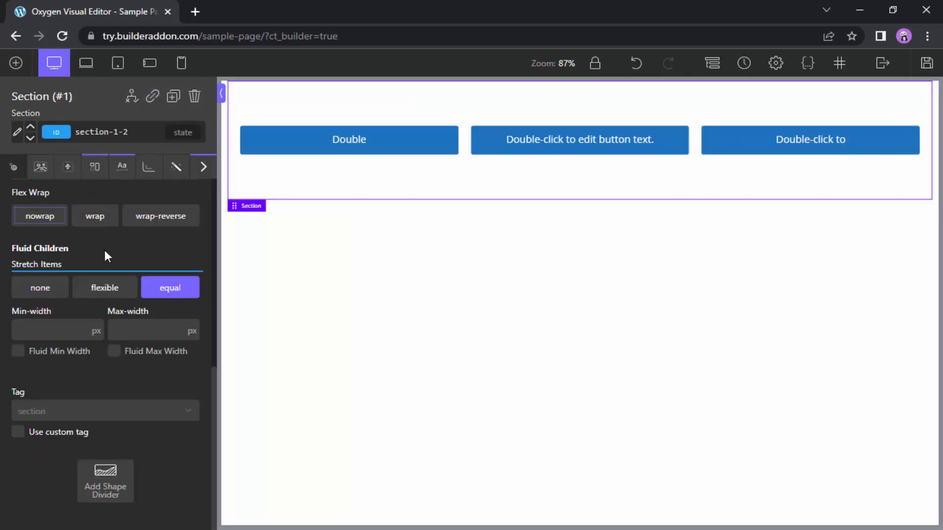
{"action": "left_click", "coordinate": [105, 288]}
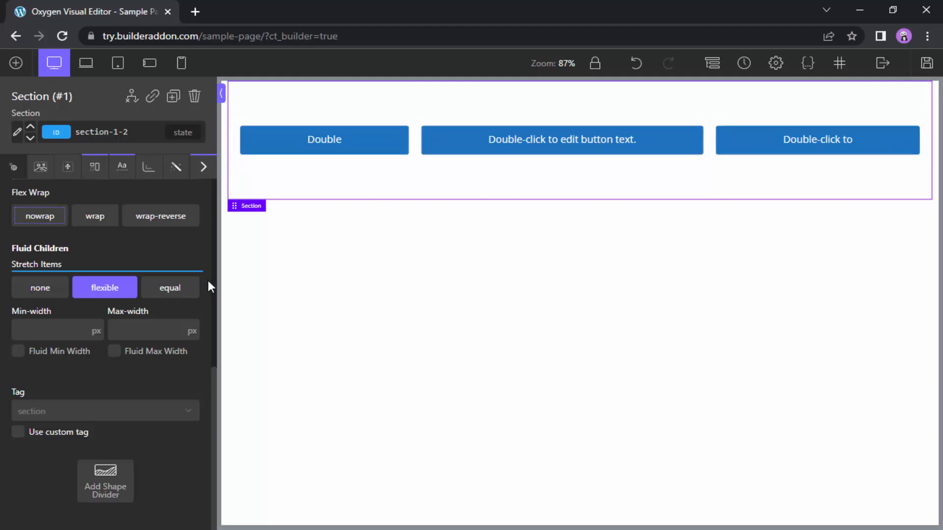
{"action": "left_click", "coordinate": [179, 291]}
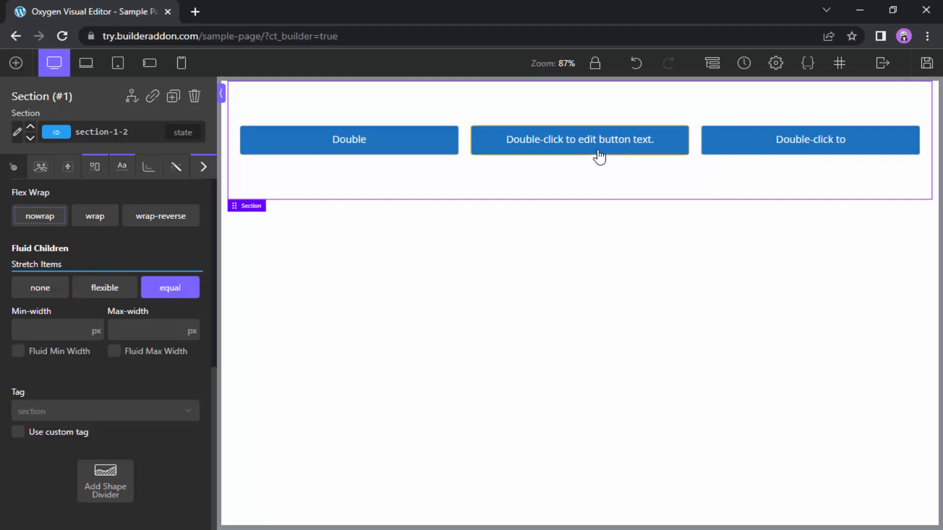
{"action": "left_click", "coordinate": [113, 293]}
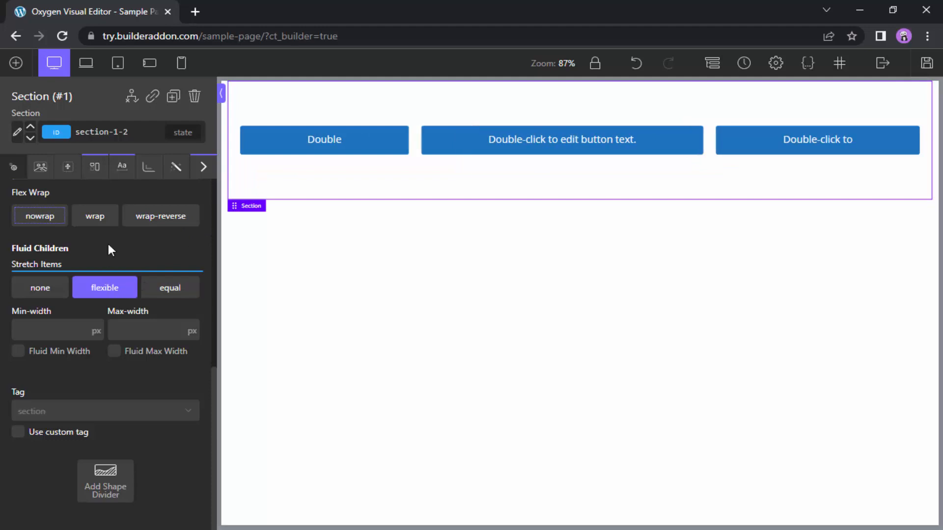
- Preview the button row at the tablet, landscape phone and portrait phone breakpoints
{"action": "left_click", "coordinate": [117, 63]}
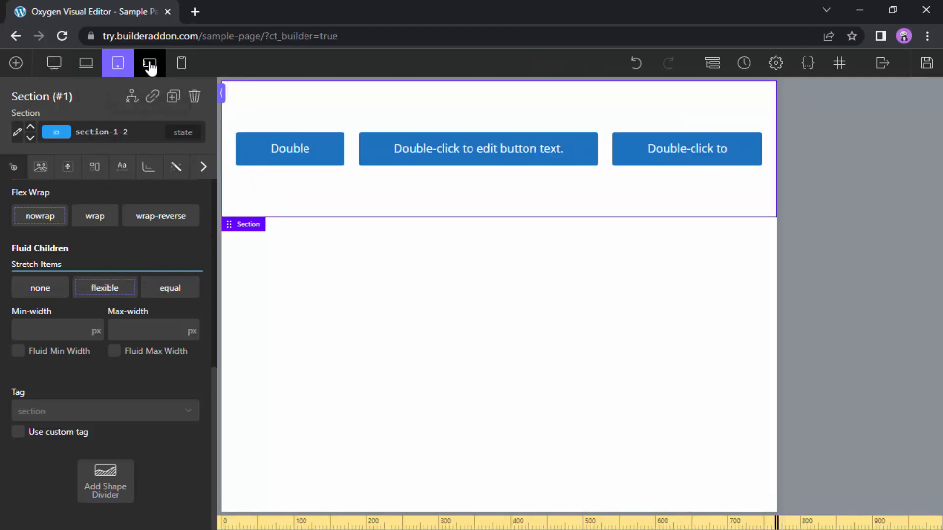
{"action": "left_click", "coordinate": [149, 63]}
{"action": "left_click", "coordinate": [179, 67]}
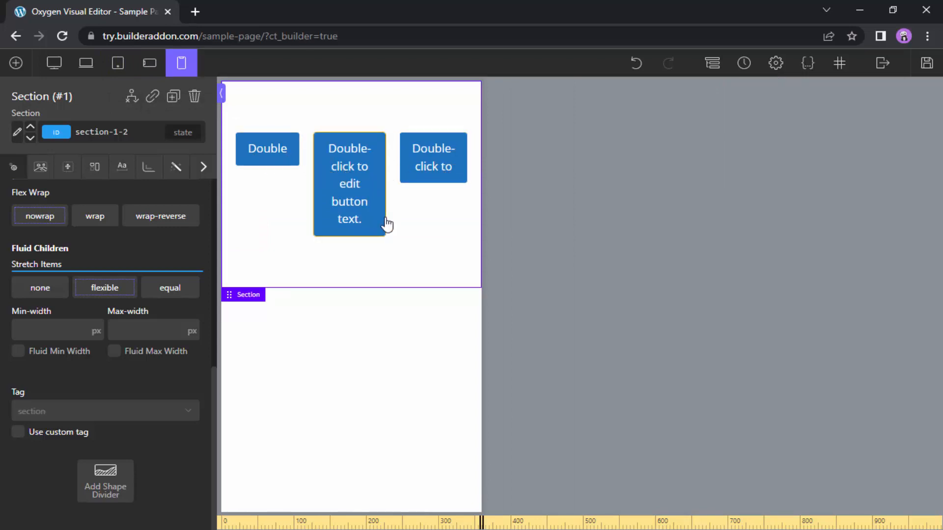
- Set the section's flex wrap to wrap at desktop size and check the buttons at the tablet and both phone breakpoints
{"action": "left_click", "coordinate": [53, 71]}
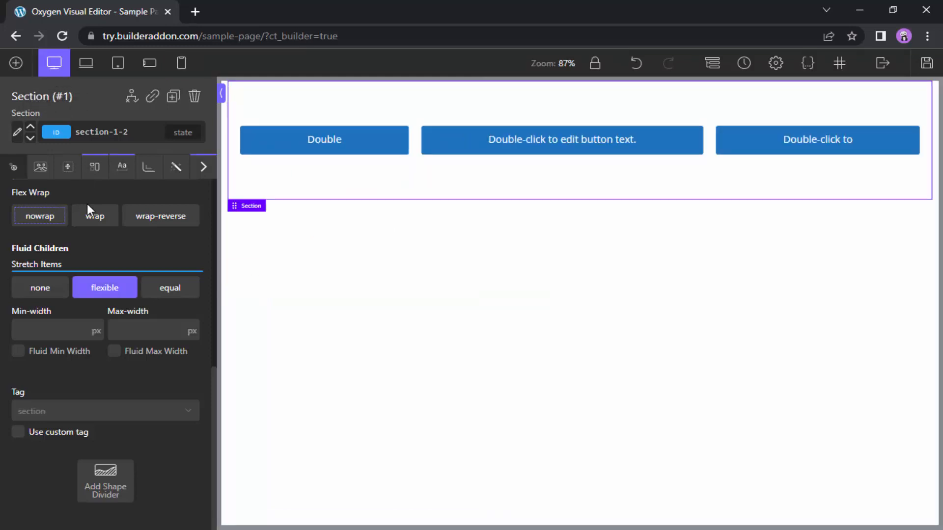
{"action": "left_click", "coordinate": [94, 221]}
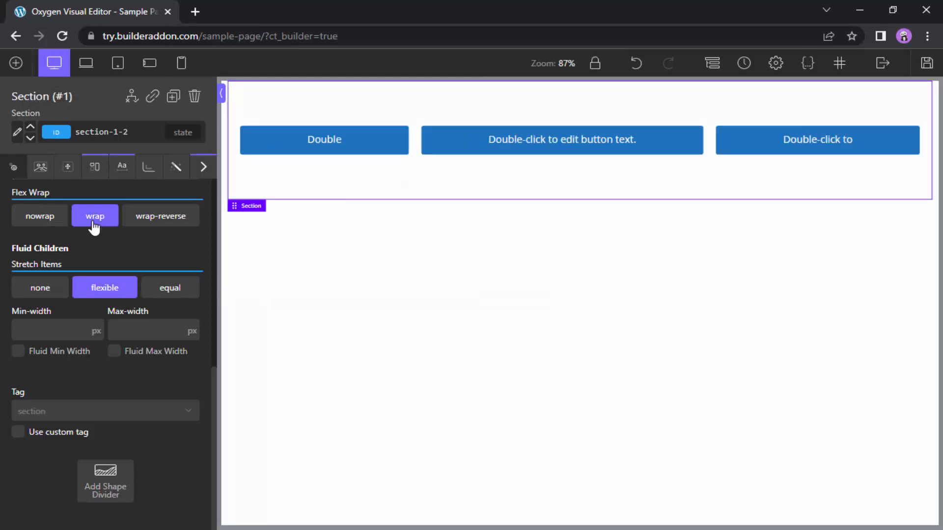
{"action": "left_click", "coordinate": [116, 69]}
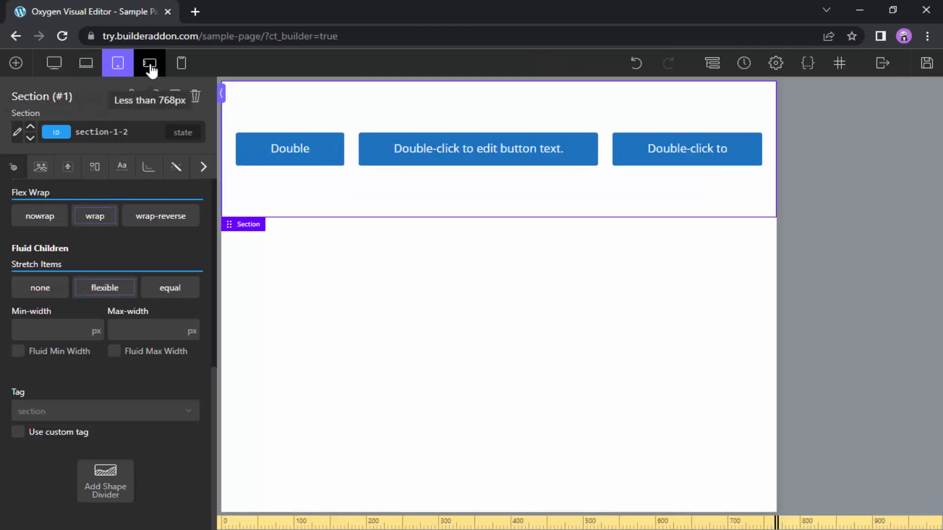
{"action": "left_click", "coordinate": [151, 66]}
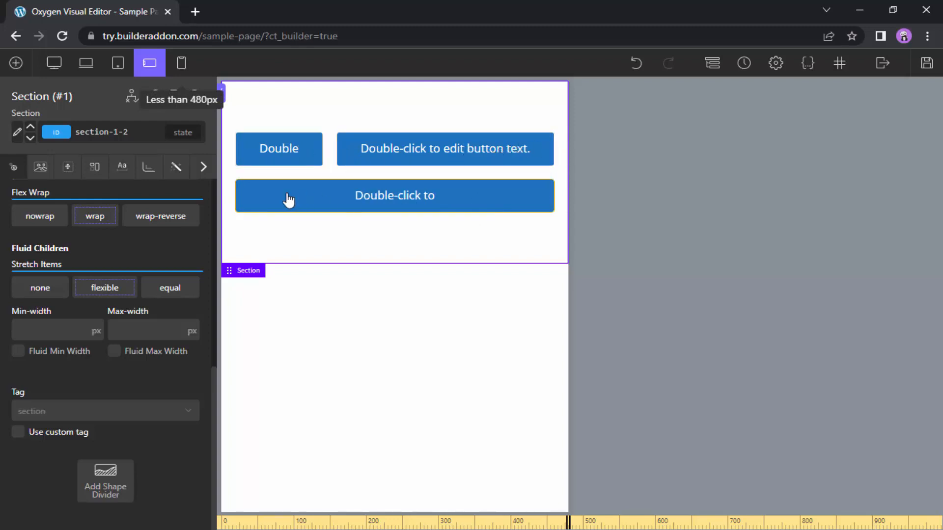
{"action": "left_click", "coordinate": [182, 71]}
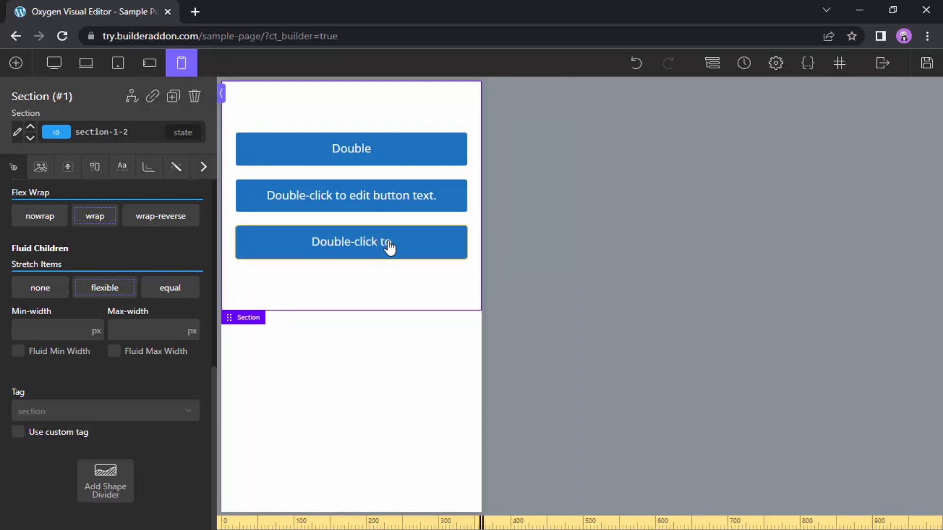
- Back at desktop size, set the fluid children's min-width to 50% and stretch items to none
{"action": "left_click", "coordinate": [54, 63]}
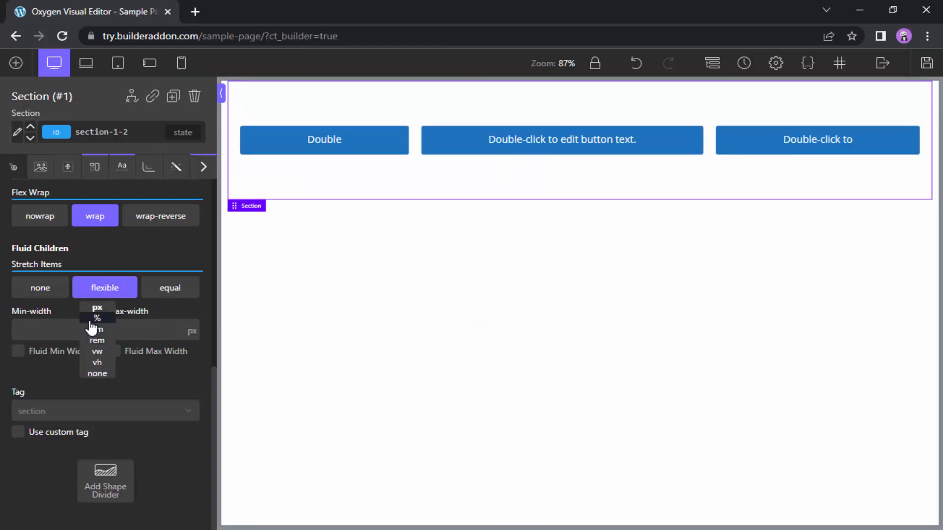
{"action": "left_click", "coordinate": [96, 318]}
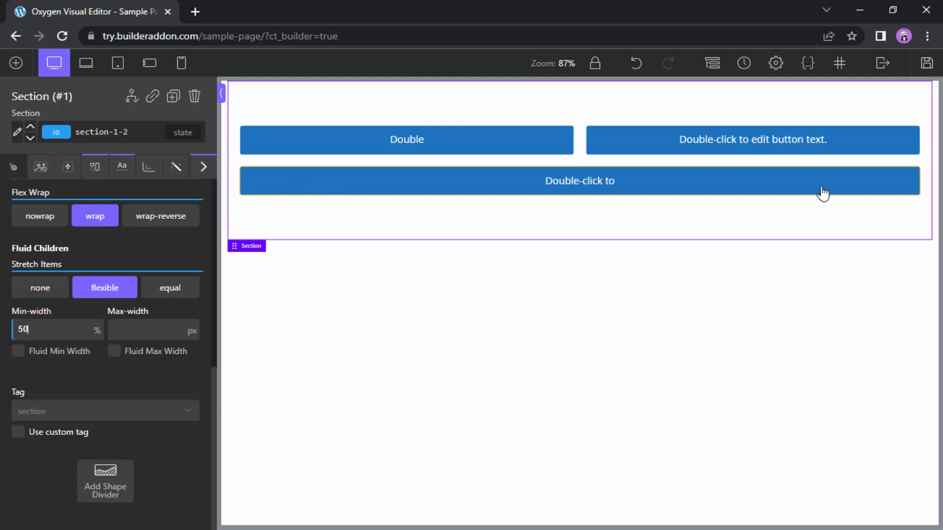
{"action": "left_click", "coordinate": [32, 292]}
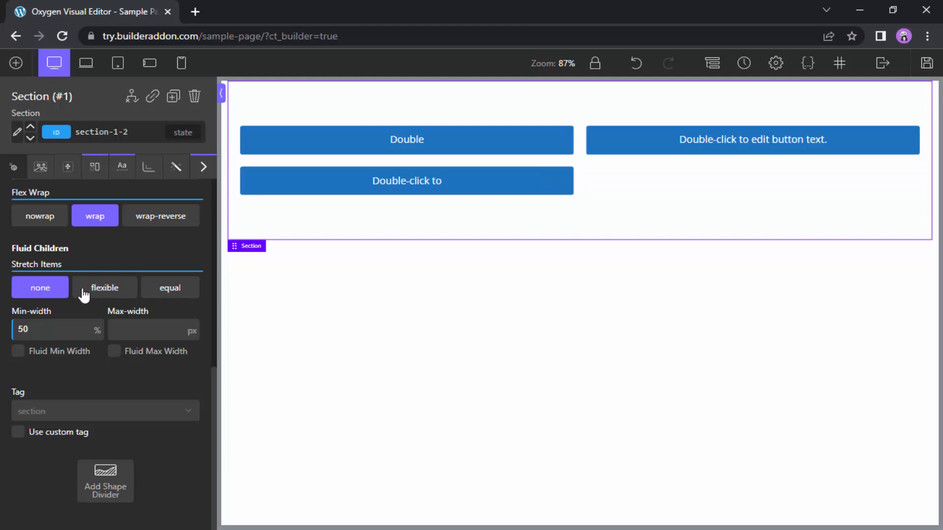
- Try center and right horizontal item alignment on the section, and set it to left
{"action": "scroll", "coordinate": [74, 297], "scroll_direction": "up", "scroll_amount": 5}
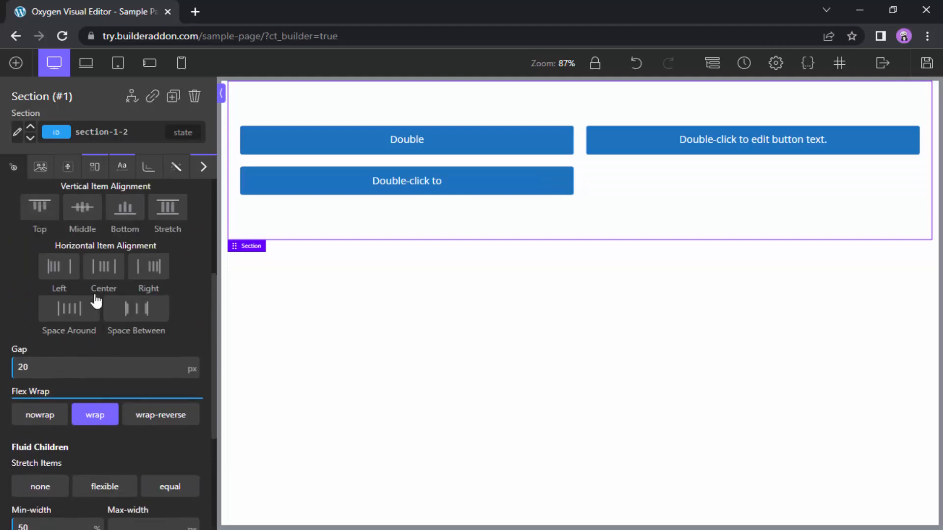
{"action": "left_click", "coordinate": [109, 280]}
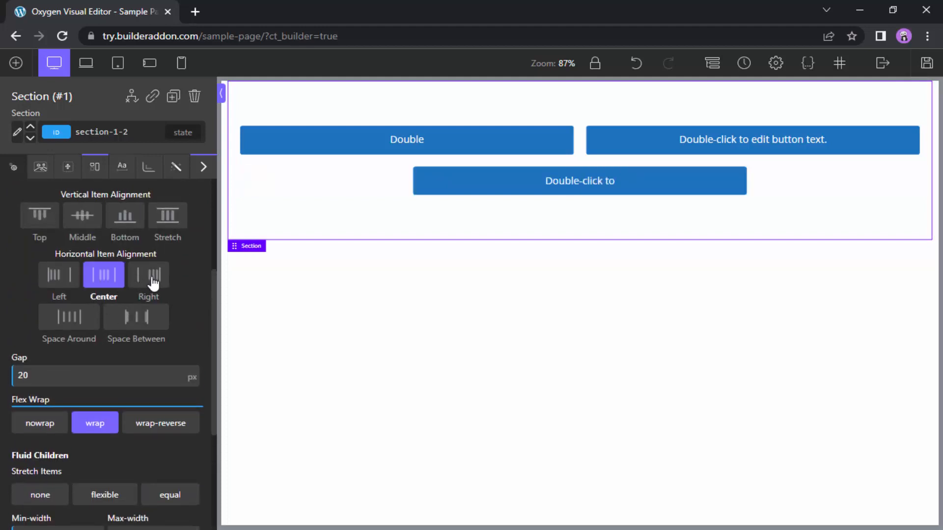
{"action": "left_click", "coordinate": [152, 278]}
{"action": "left_click", "coordinate": [55, 283]}
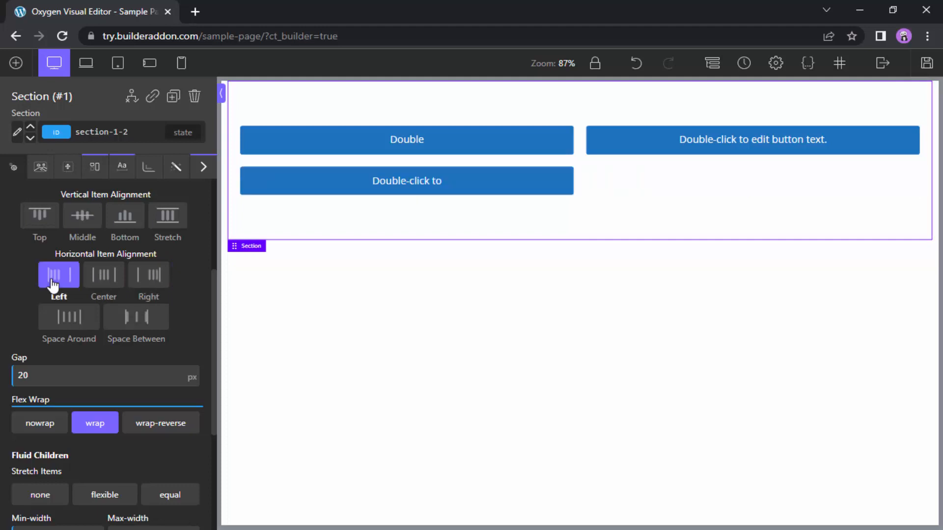
- Set the fluid children's min-width to 300 px, try flexible stretching, and set stretch items to equal
{"action": "scroll", "coordinate": [54, 285], "scroll_direction": "down", "scroll_amount": 4}
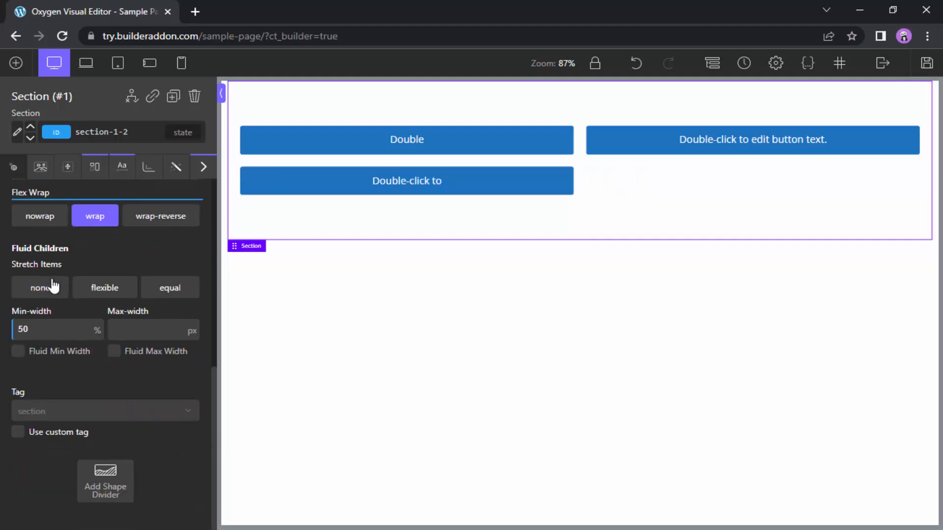
{"action": "left_click", "coordinate": [98, 336]}
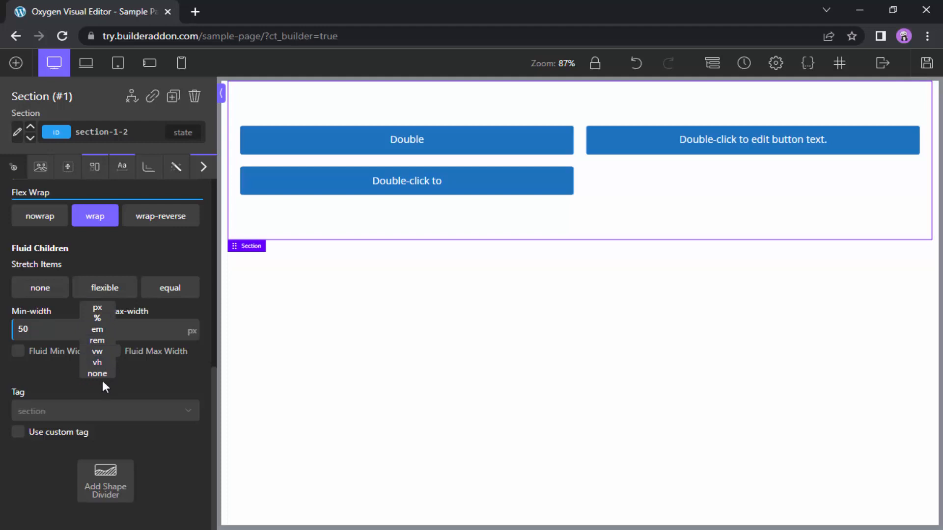
{"action": "left_click", "coordinate": [98, 310]}
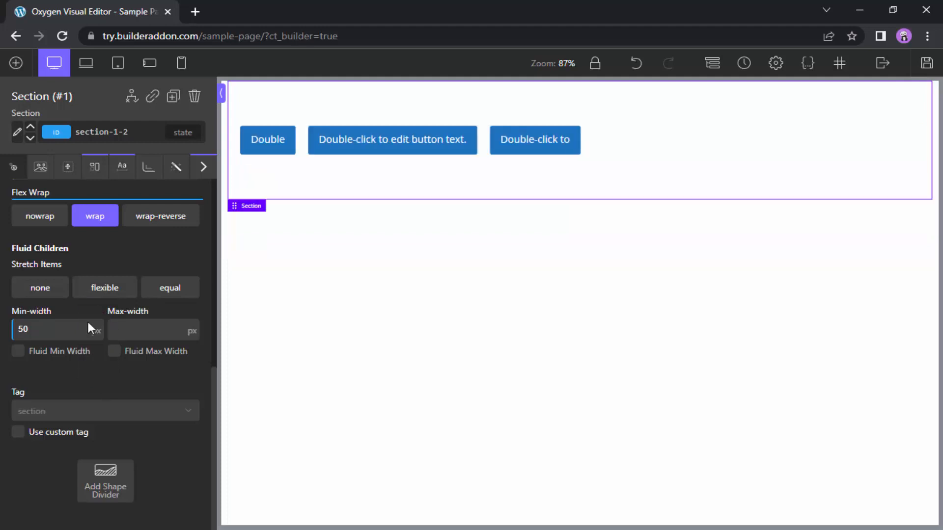
{"action": "left_click", "coordinate": [42, 330]}
{"action": "type", "text": "300"}
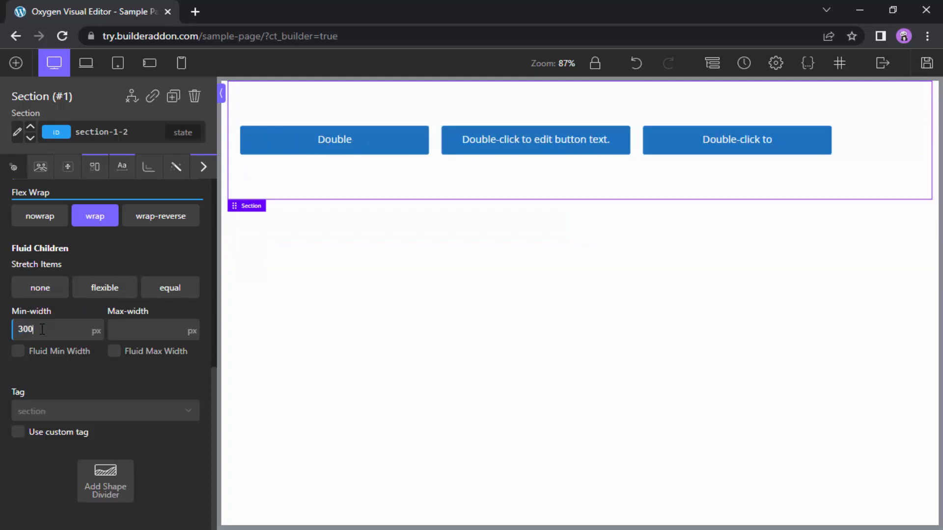
{"action": "left_click", "coordinate": [102, 293]}
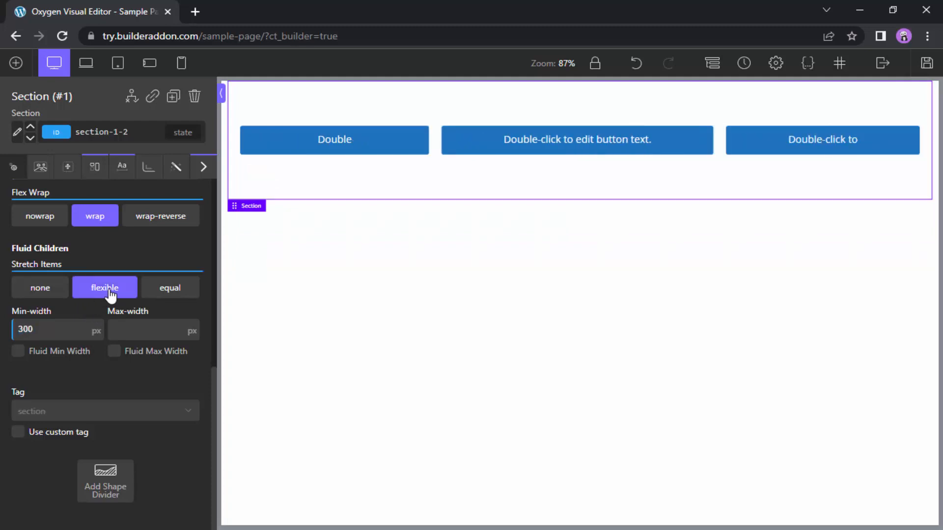
{"action": "left_click", "coordinate": [169, 294]}
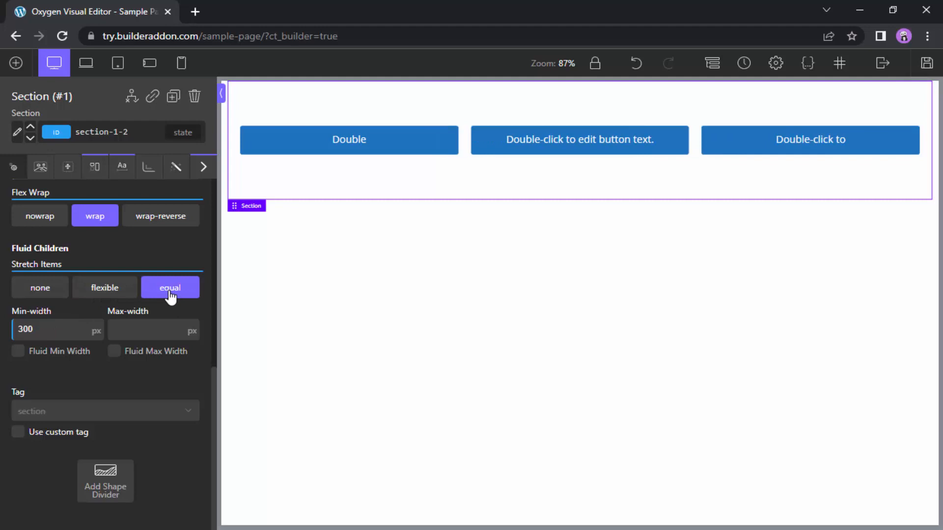
- Preview the equally stretched buttons at the tablet, landscape phone and portrait phone breakpoints, and return to desktop size
{"action": "left_click", "coordinate": [117, 65]}
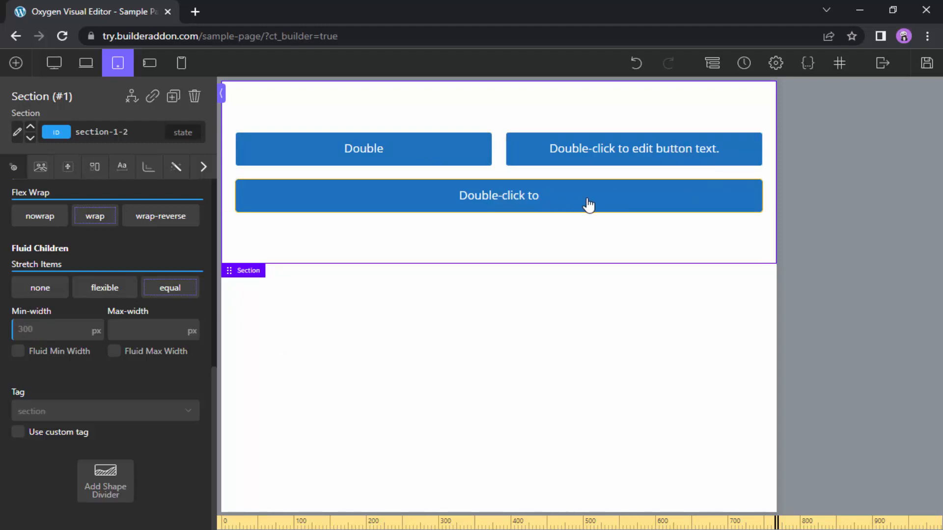
{"action": "left_click", "coordinate": [148, 63]}
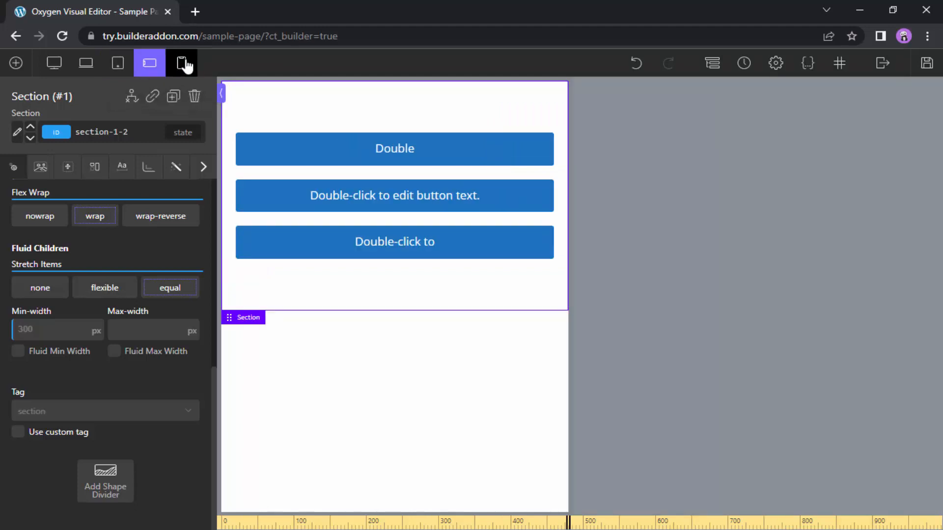
{"action": "left_click", "coordinate": [181, 63]}
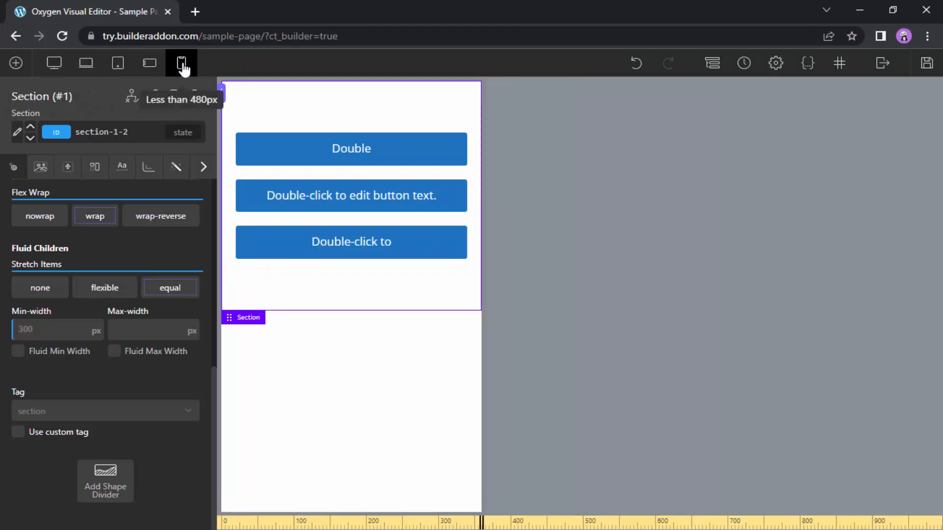
{"action": "left_click", "coordinate": [53, 68]}
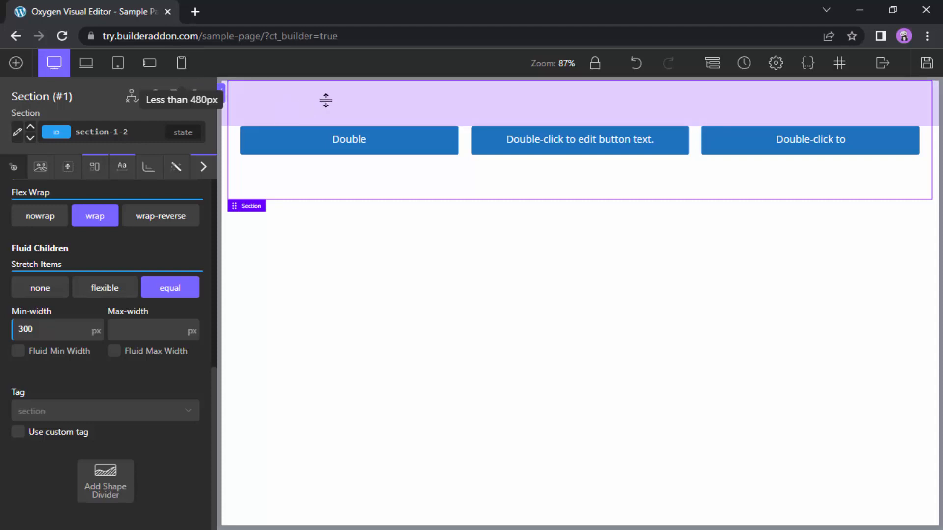
- Delete the button section and replace it with a new section containing a heading
{"action": "left_click", "coordinate": [195, 100]}
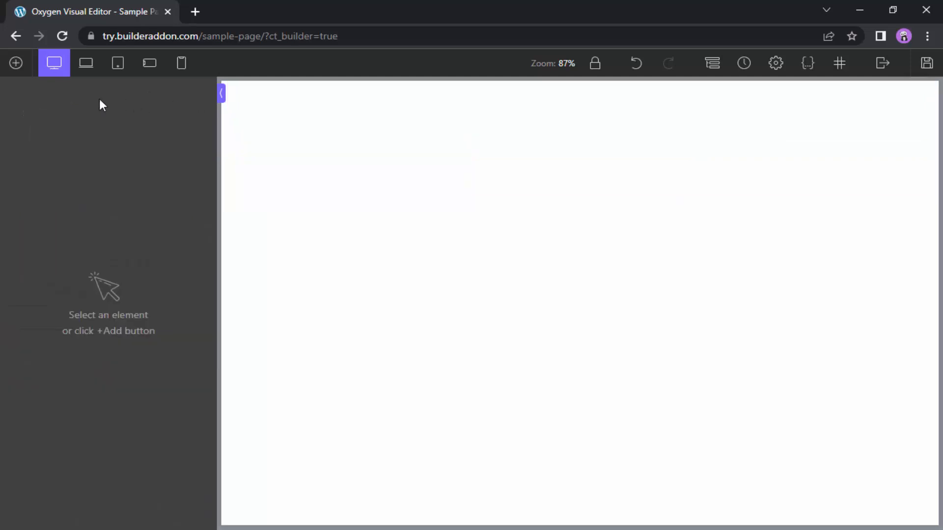
{"action": "left_click", "coordinate": [17, 64]}
{"action": "left_click", "coordinate": [52, 180]}
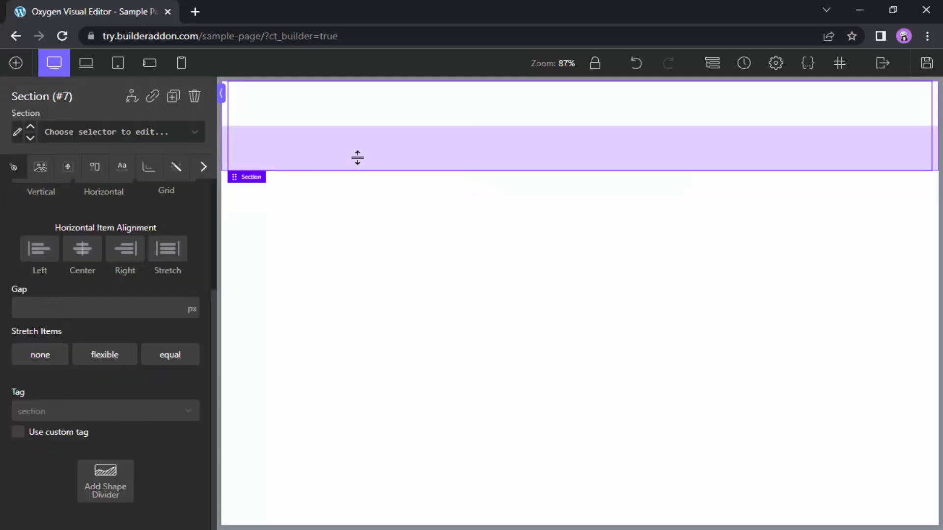
{"action": "left_click", "coordinate": [15, 64]}
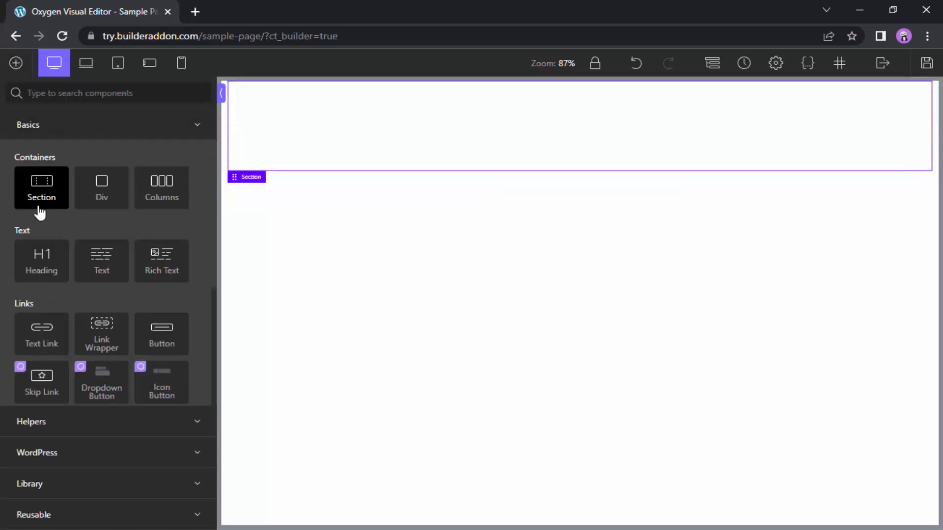
{"action": "left_click", "coordinate": [41, 259]}
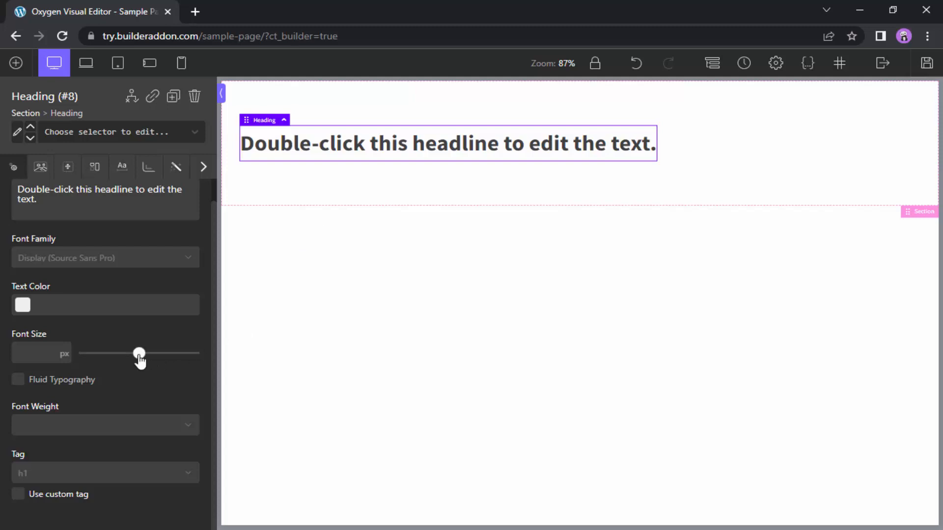
- Set the heading's font size to 56 px at desktop size and 17 px at the portrait phone breakpoint
{"action": "left_click_drag", "start_coordinate": [140, 360], "coordinate": [148, 360]}
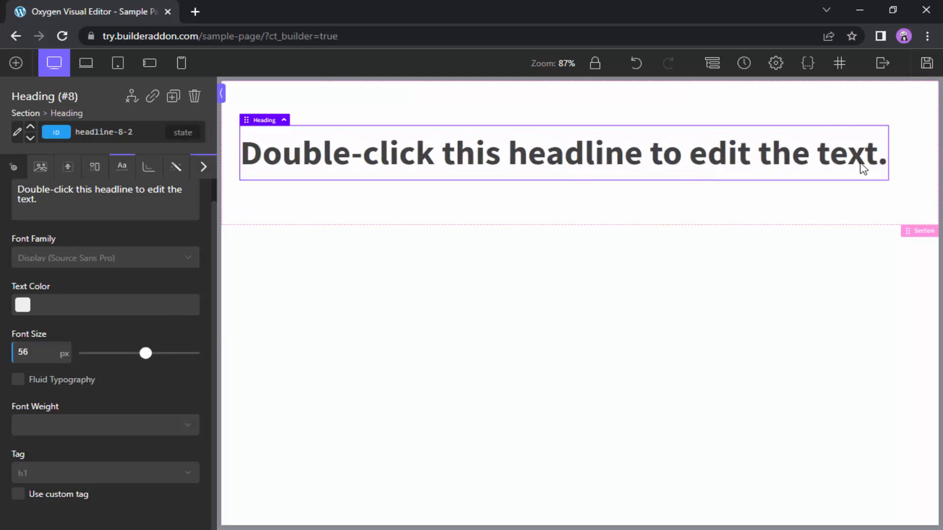
{"action": "left_click", "coordinate": [183, 65]}
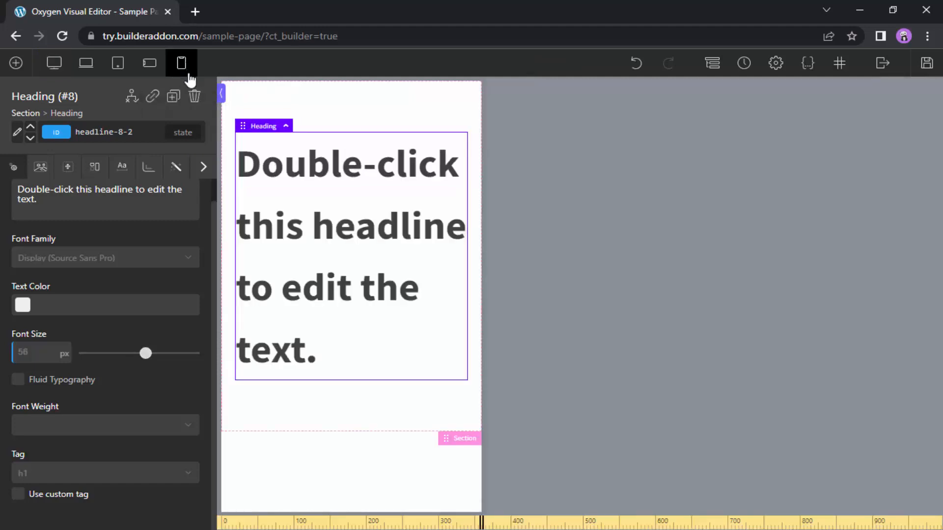
{"action": "left_click_drag", "start_coordinate": [145, 353], "coordinate": [104, 355]}
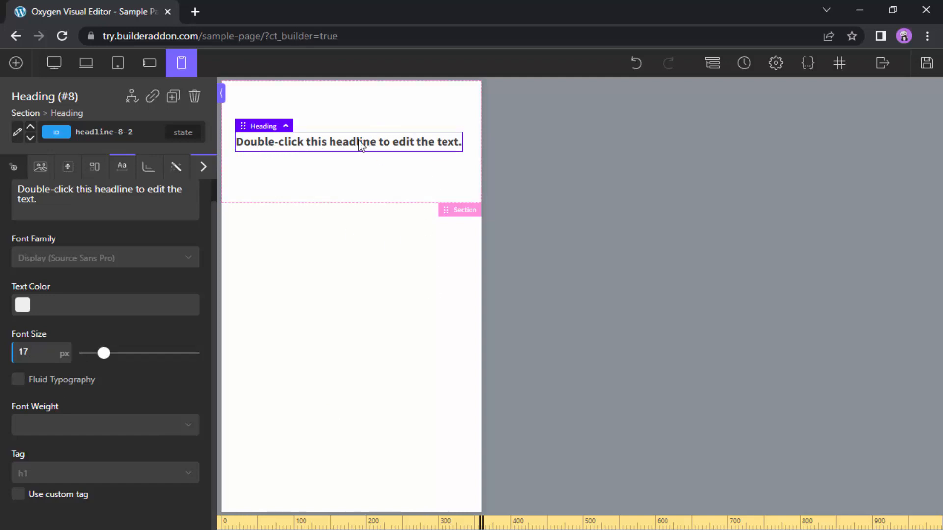
- Check the heading's size and line breaks at the landscape phone, tablet and page container breakpoints
{"action": "left_click", "coordinate": [150, 69]}
{"action": "left_click", "coordinate": [118, 69]}
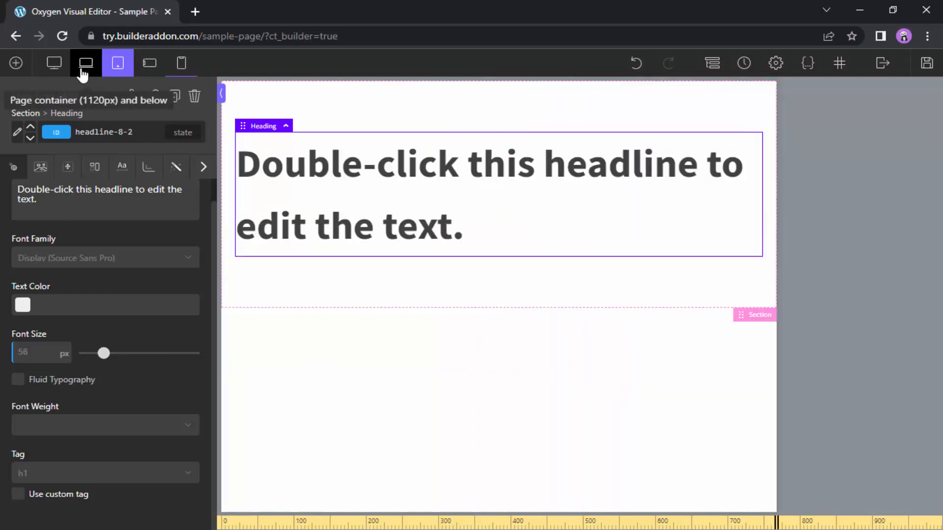
{"action": "left_click", "coordinate": [84, 68]}
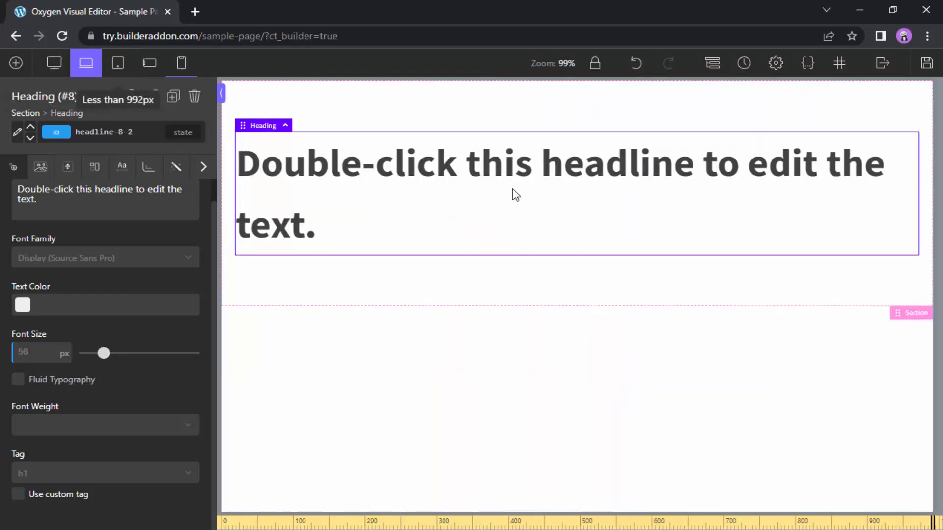
{"action": "left_click", "coordinate": [118, 66]}
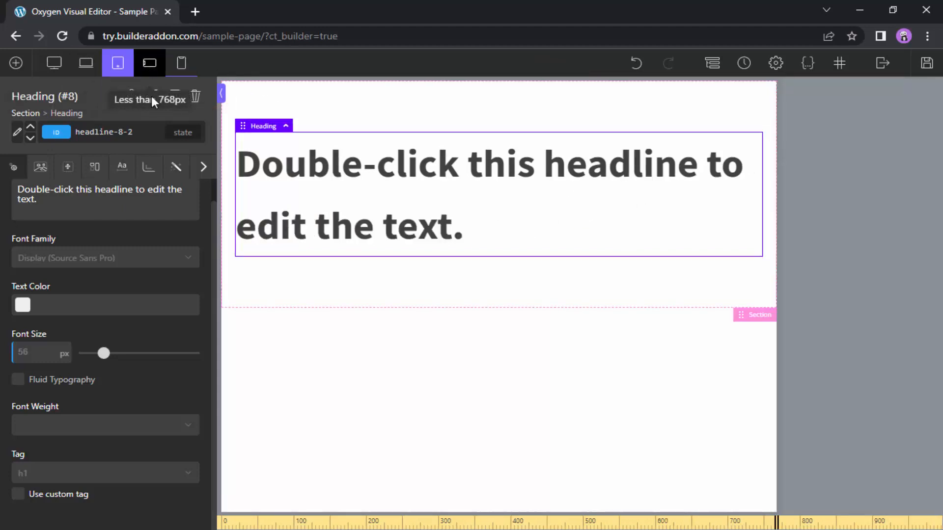
- Enable fluid typography for the heading and check how it scales at both phone, page container and desktop sizes
{"action": "left_click", "coordinate": [60, 382]}
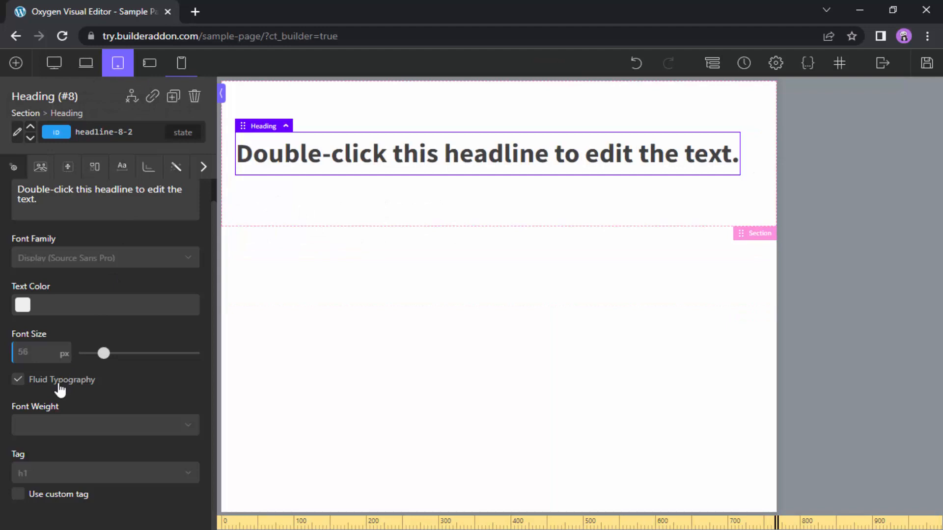
{"action": "left_click", "coordinate": [150, 63]}
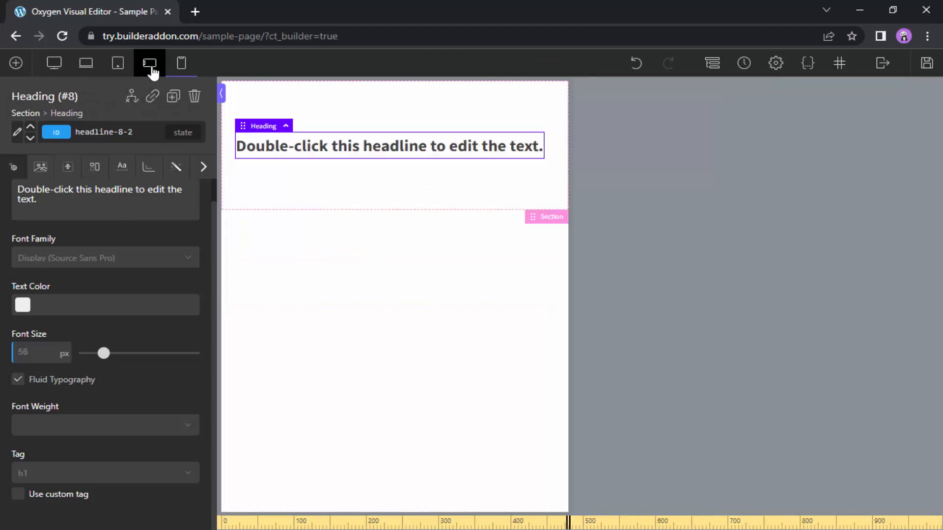
{"action": "left_click", "coordinate": [179, 67]}
{"action": "left_click", "coordinate": [88, 67]}
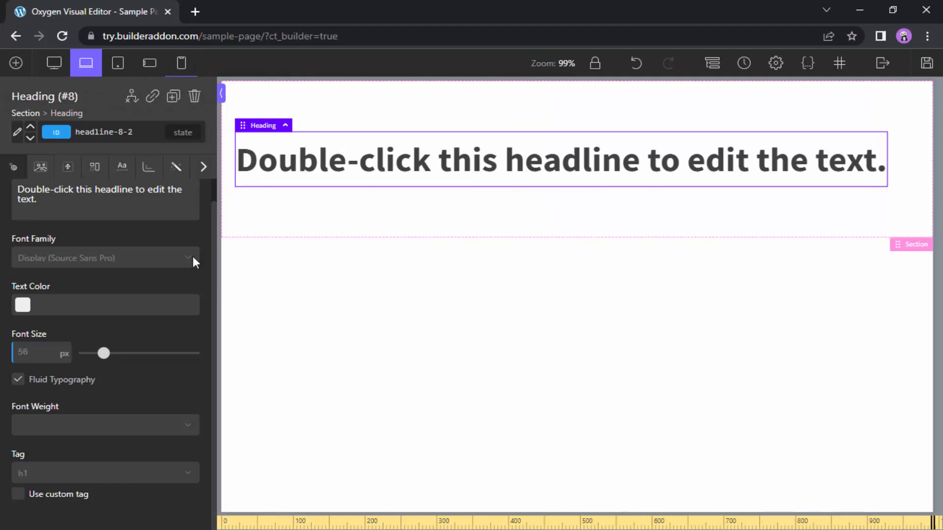
{"action": "left_click", "coordinate": [53, 63]}
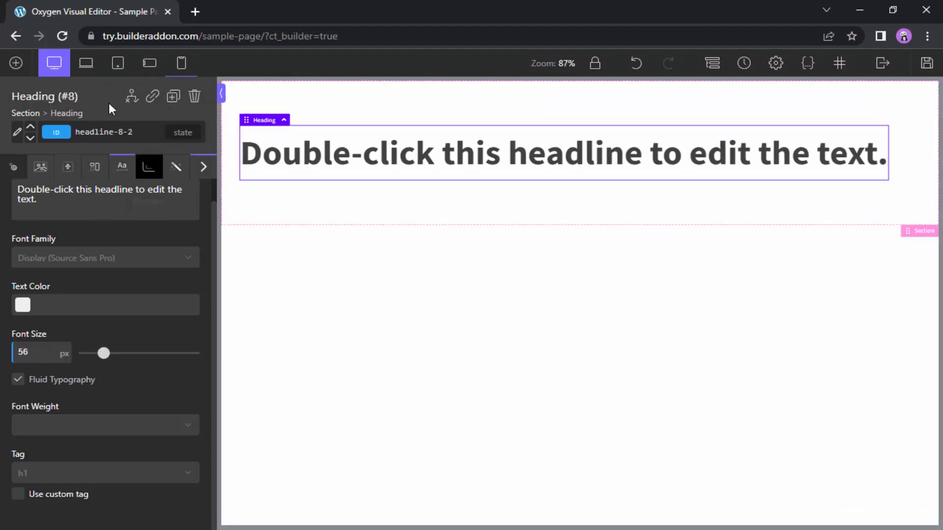
- Compare the heading's font size settings between the page container, desktop and portrait phone breakpoints
{"action": "left_click", "coordinate": [88, 68]}
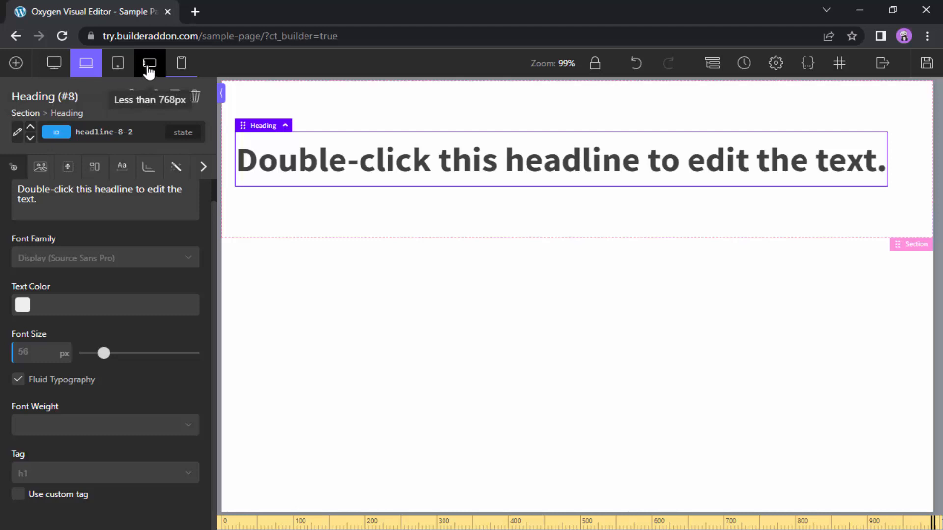
{"action": "left_click", "coordinate": [179, 69]}
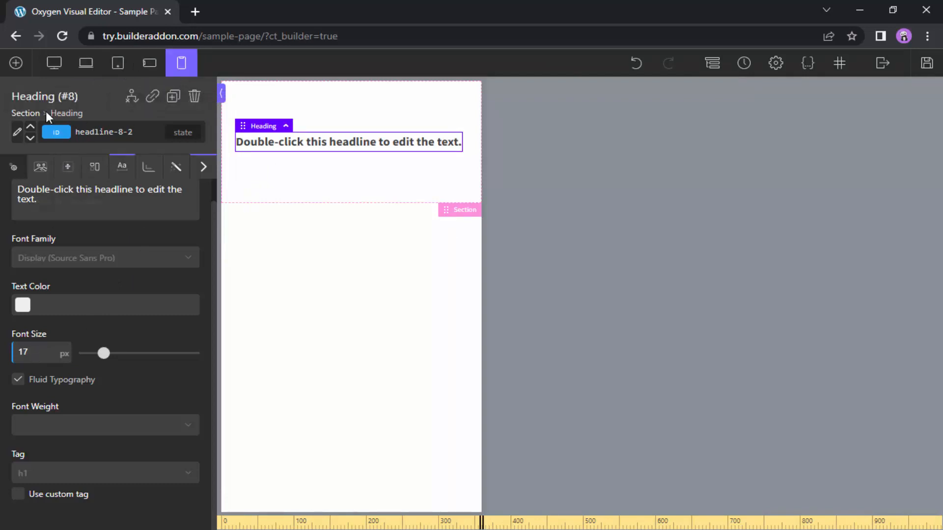
{"action": "left_click", "coordinate": [52, 64]}
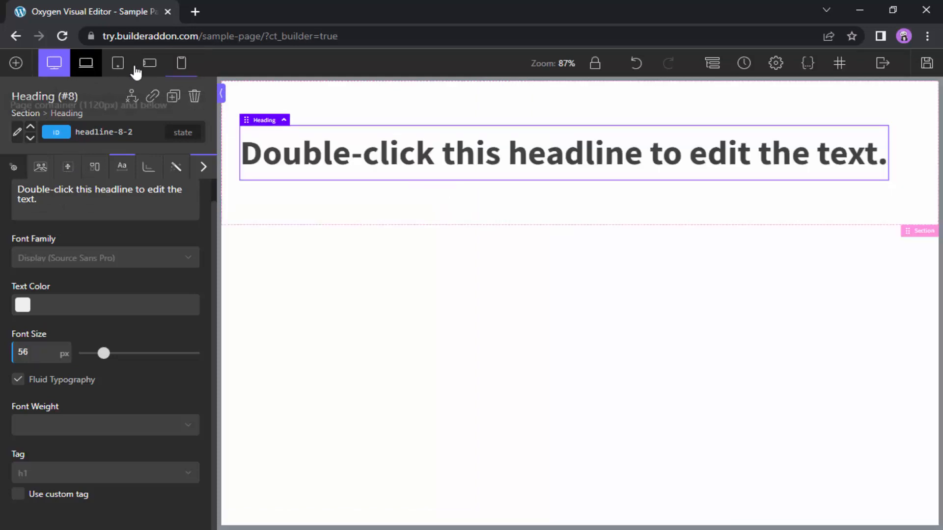
{"action": "left_click", "coordinate": [181, 63]}
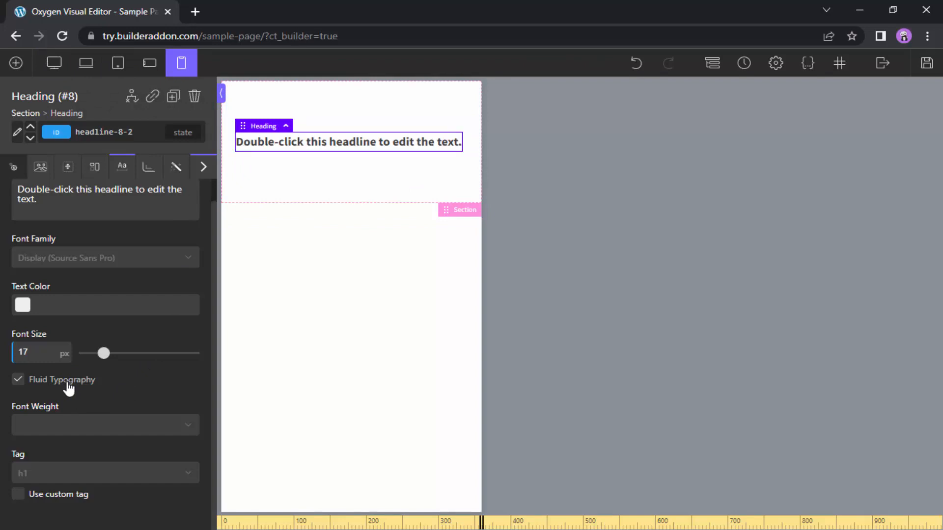
- Back at desktop size, add a text element below the heading
{"action": "left_click", "coordinate": [52, 63]}
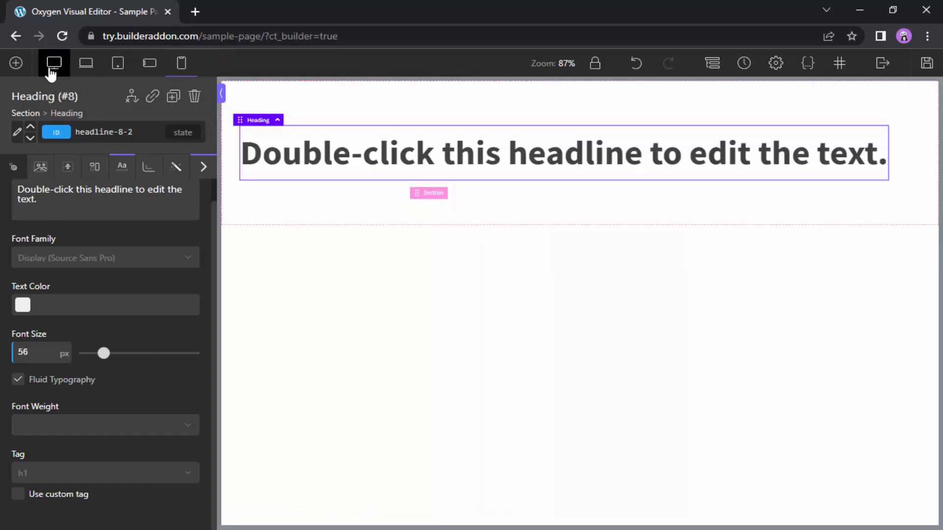
{"action": "left_click", "coordinate": [16, 63]}
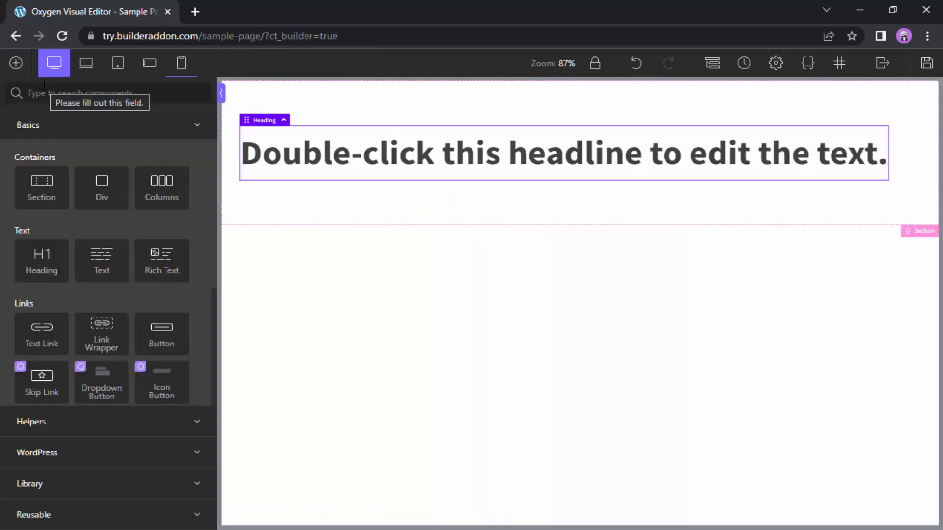
{"action": "left_click", "coordinate": [89, 274]}
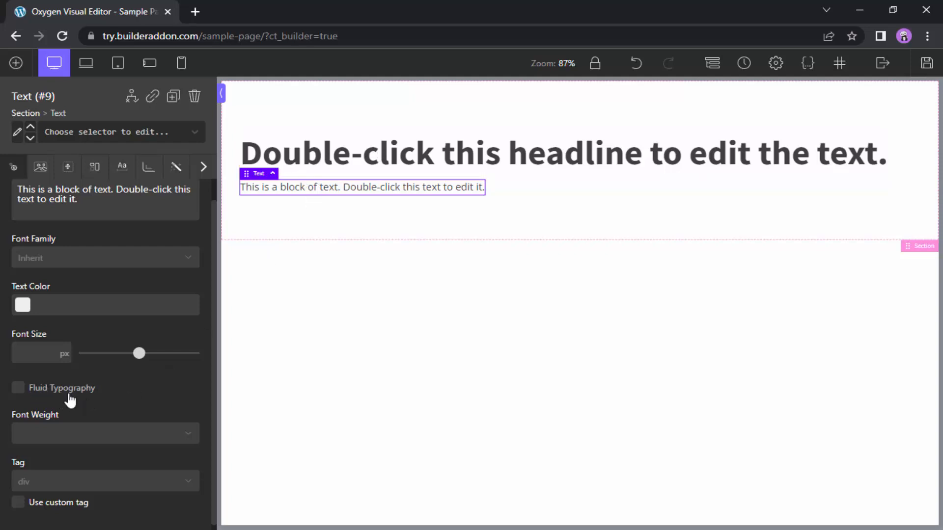
- Examine the fluid options in the section's typography settings and the heading's size and spacing settings
{"action": "left_click", "coordinate": [479, 112]}
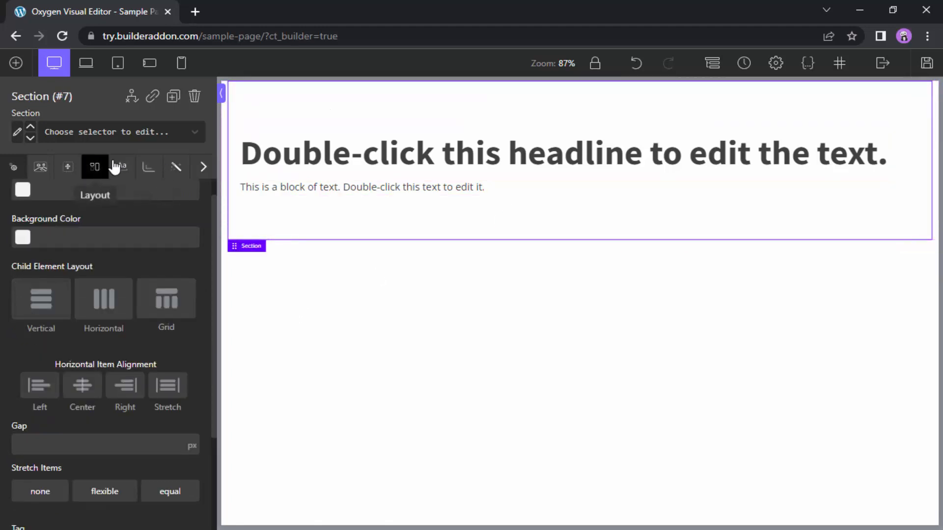
{"action": "left_click", "coordinate": [121, 167]}
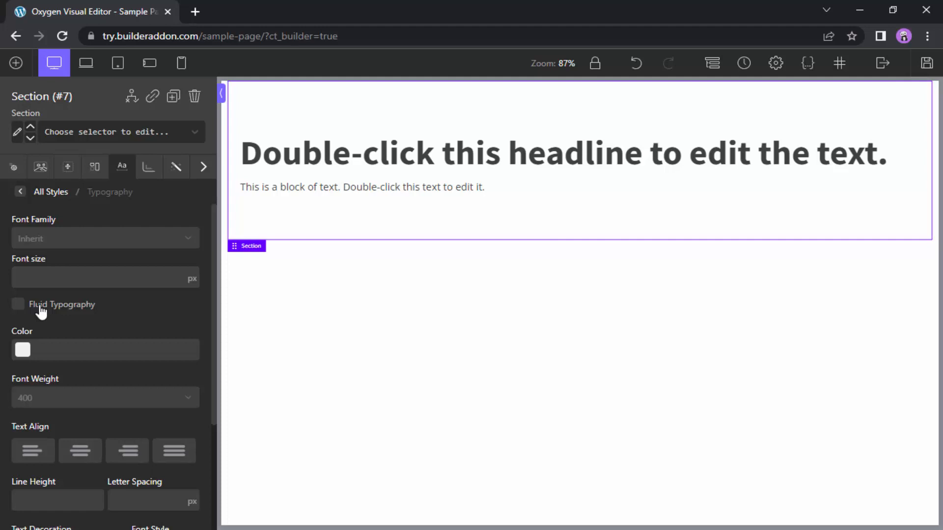
{"action": "left_click", "coordinate": [530, 160]}
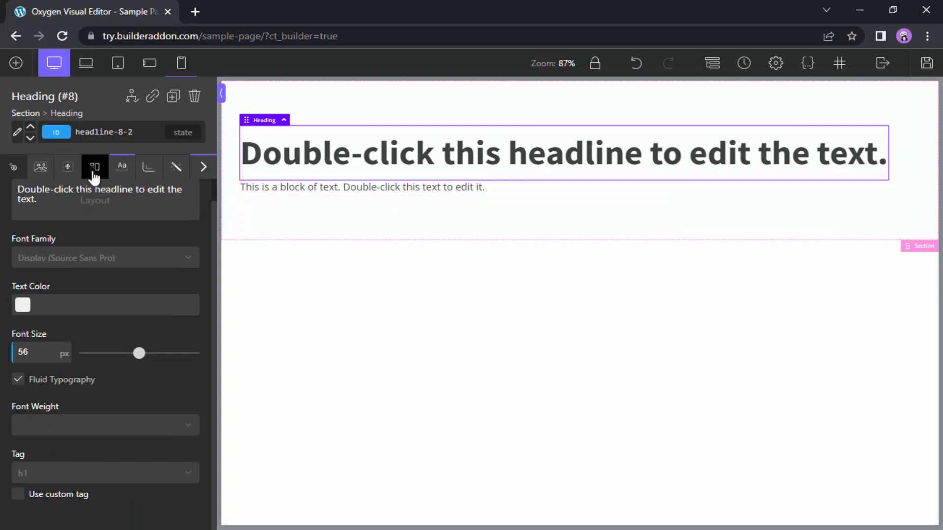
{"action": "left_click", "coordinate": [68, 169]}
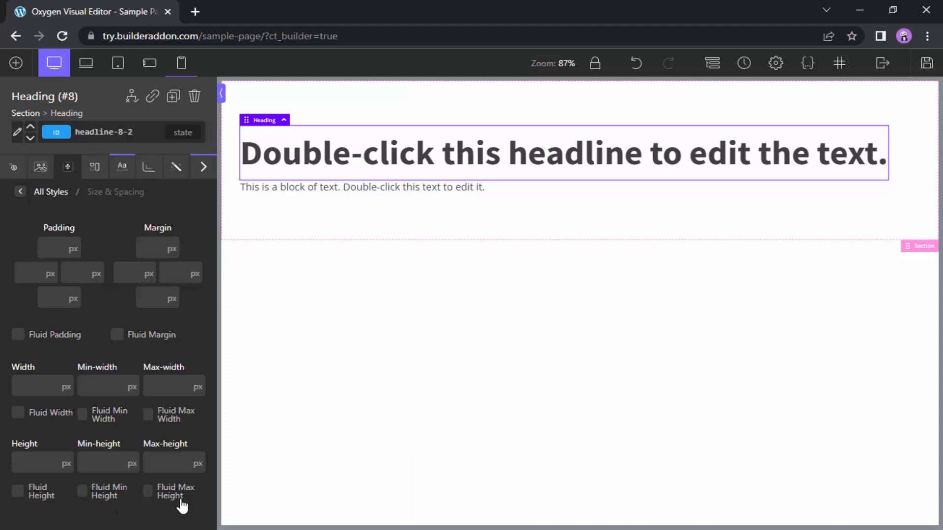
- Set the heading's top padding to 300 px at desktop size and check it down to the landscape phone breakpoint
{"action": "left_click", "coordinate": [55, 247]}
{"action": "type", "text": "300"}
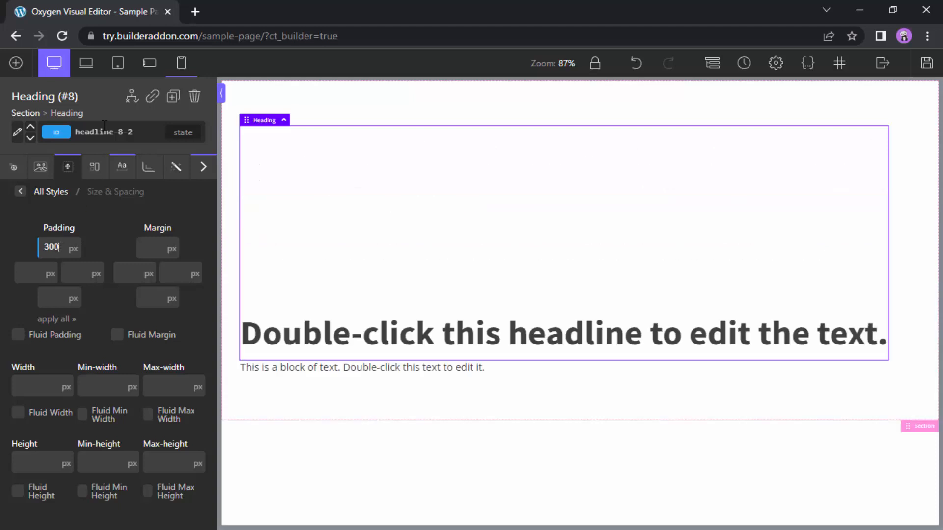
{"action": "left_click", "coordinate": [93, 69]}
{"action": "left_click", "coordinate": [122, 69]}
{"action": "left_click", "coordinate": [155, 71]}
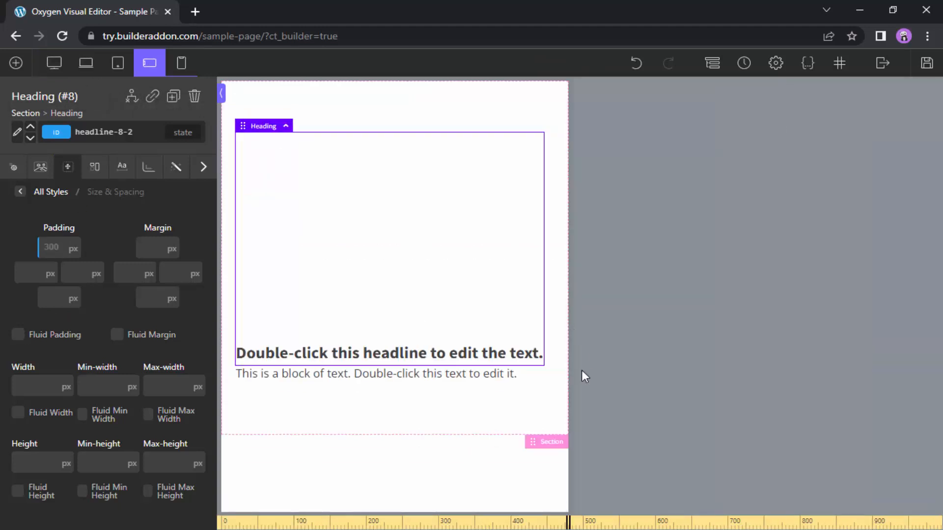
- Set the heading's top padding to 0 px at the portrait phone breakpoint
{"action": "left_click", "coordinate": [182, 64]}
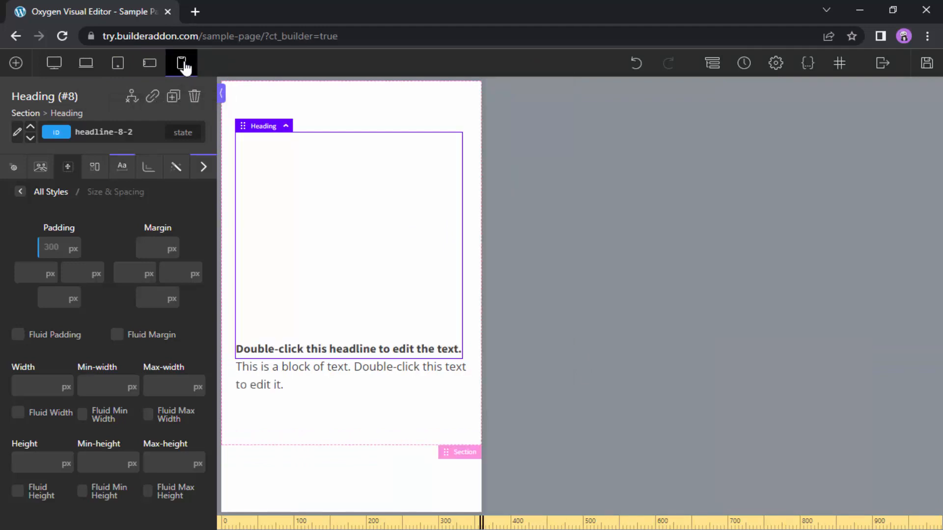
{"action": "left_click", "coordinate": [58, 246]}
{"action": "key", "text": "BackSpace"}
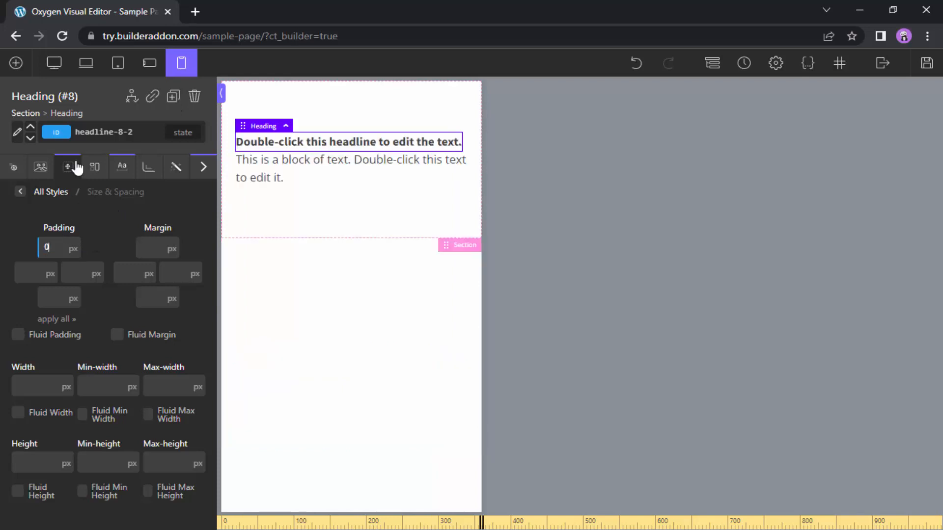
- Check the heading's padding at the intermediate breakpoints up to the page container, and enable Fluid Padding there
{"action": "left_click", "coordinate": [150, 65]}
{"action": "left_click", "coordinate": [120, 65]}
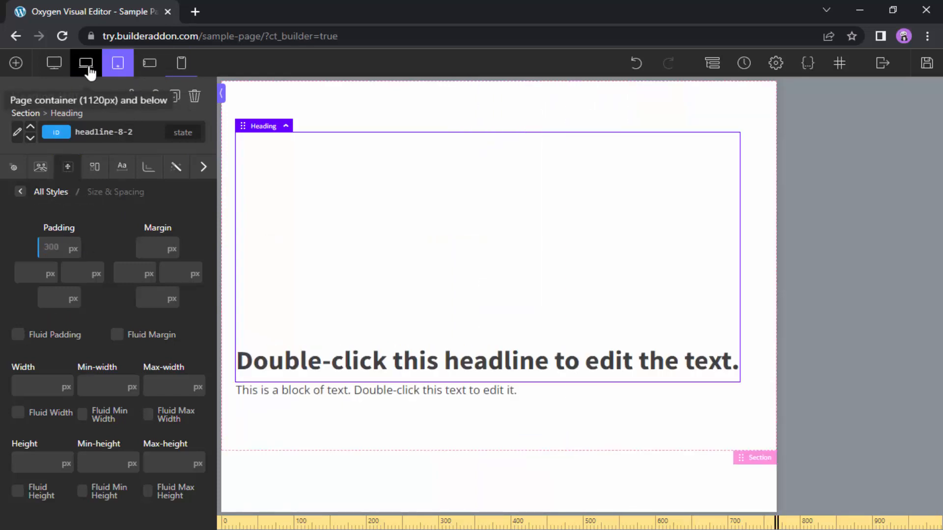
{"action": "left_click", "coordinate": [86, 67]}
{"action": "left_click", "coordinate": [35, 341]}
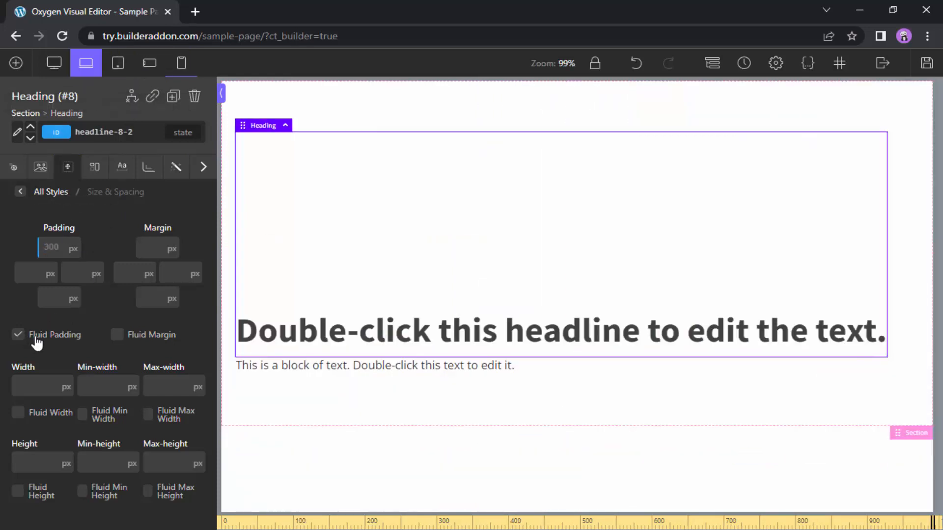
- Compare how the heading's fluid top padding scales across the desktop, page container, tablet and phone breakpoints
{"action": "left_click", "coordinate": [118, 66]}
{"action": "left_click", "coordinate": [148, 64]}
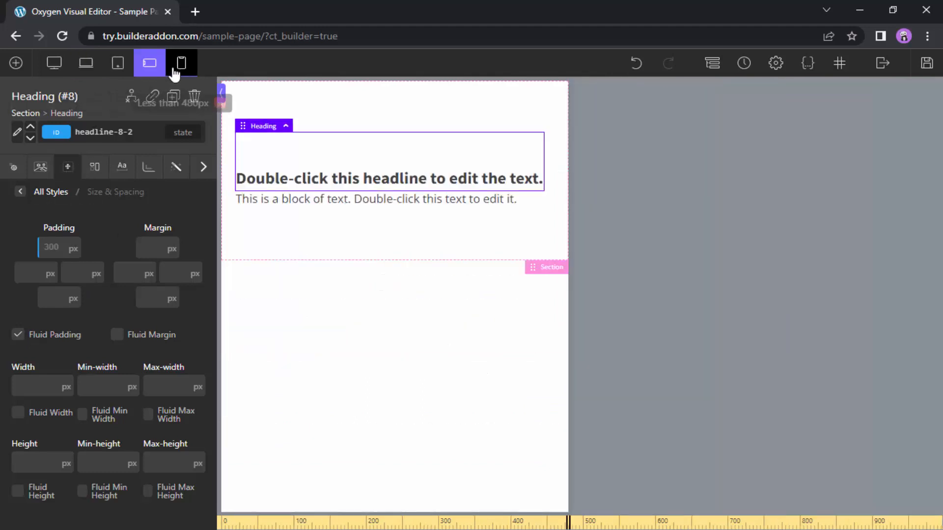
{"action": "left_click", "coordinate": [184, 66]}
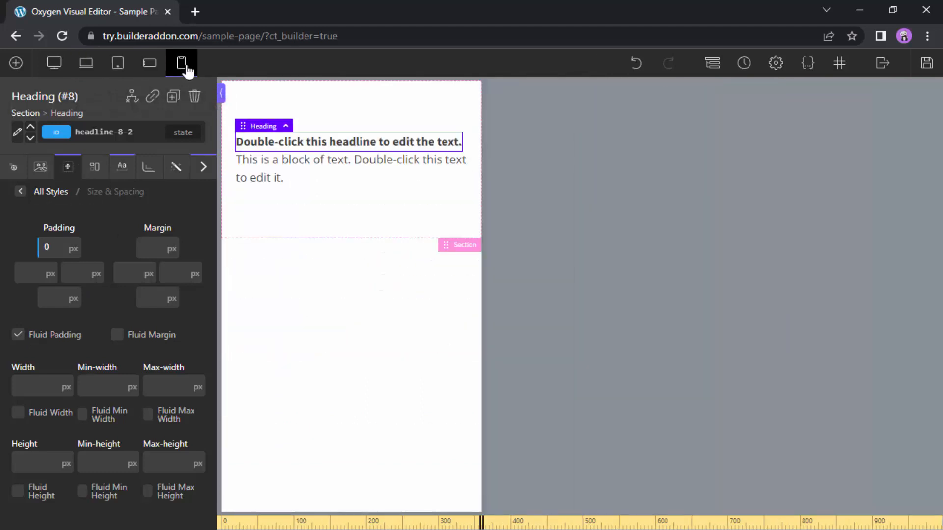
{"action": "left_click", "coordinate": [54, 66]}
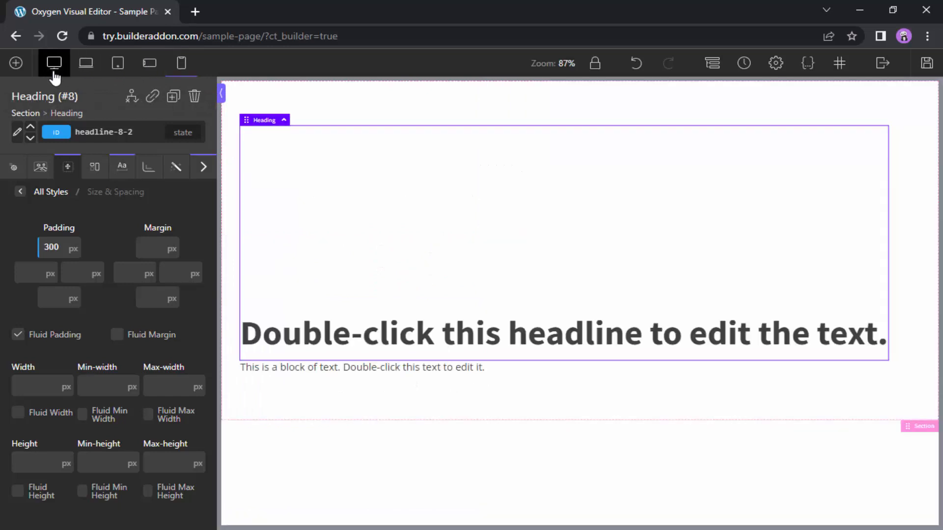
{"action": "left_click", "coordinate": [81, 74]}
{"action": "left_click", "coordinate": [119, 64]}
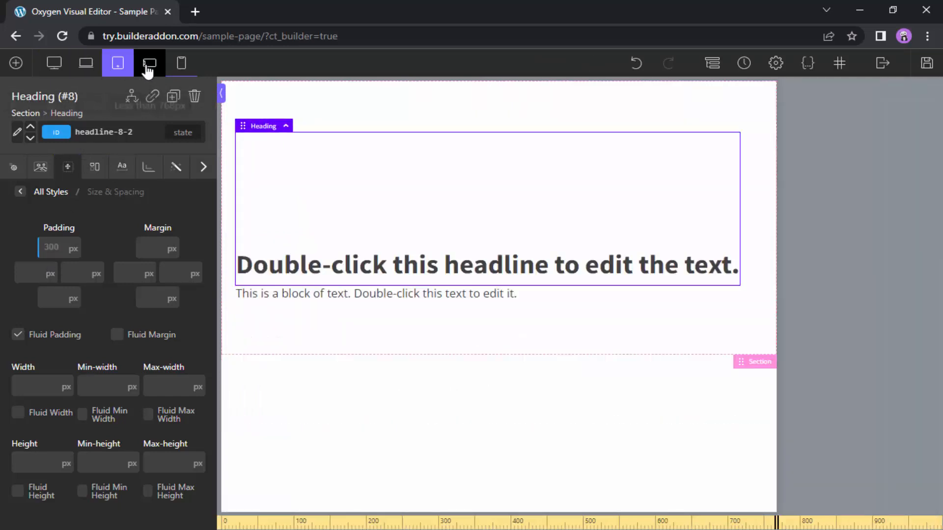
{"action": "left_click", "coordinate": [149, 69]}
{"action": "left_click", "coordinate": [181, 64]}
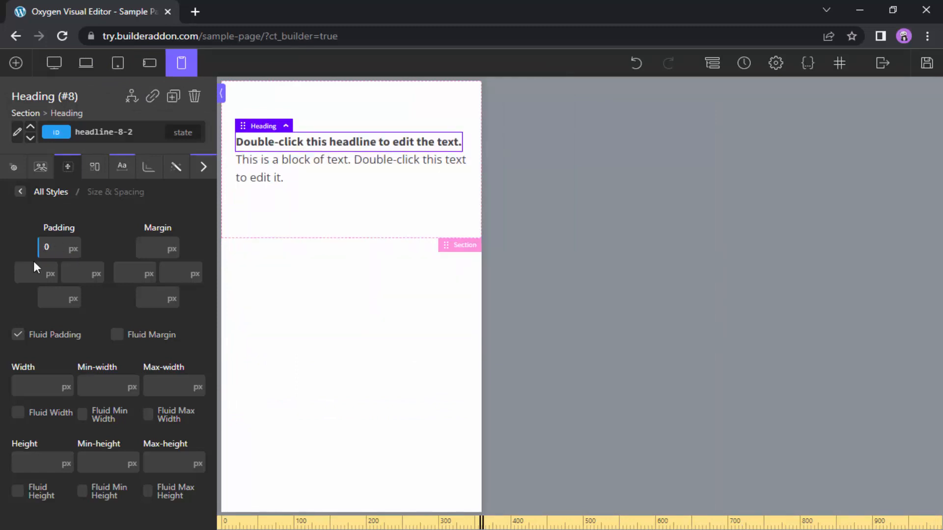